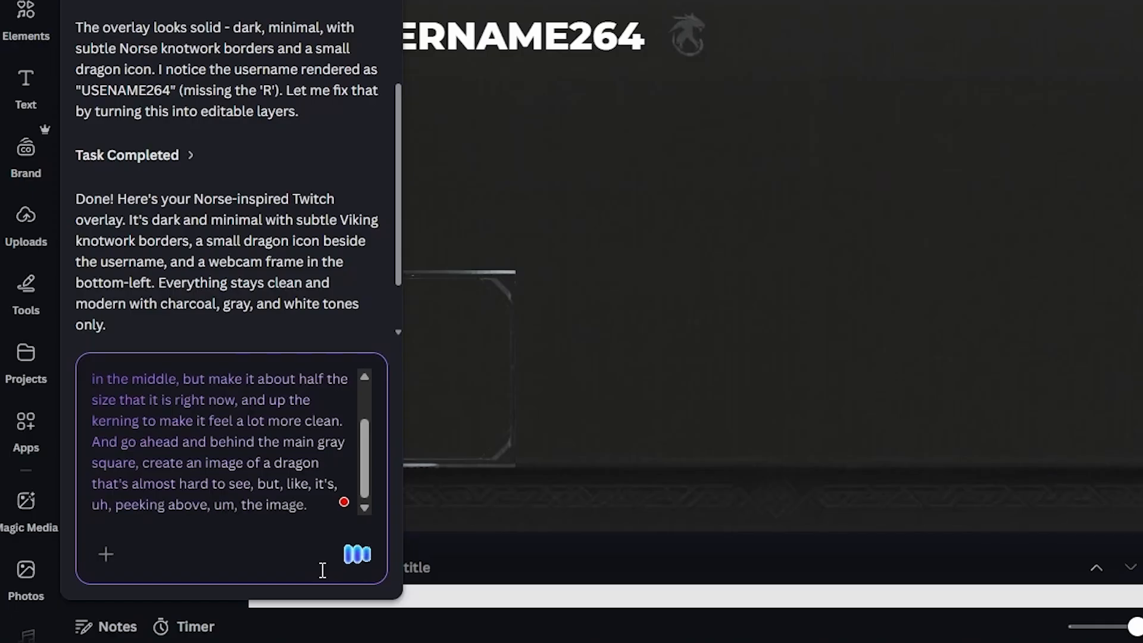
# Step: Ask Canva AI to center the username at half size with wider kerning and put a barely visible dragon behind the main gray square
pyautogui.click(355, 556)
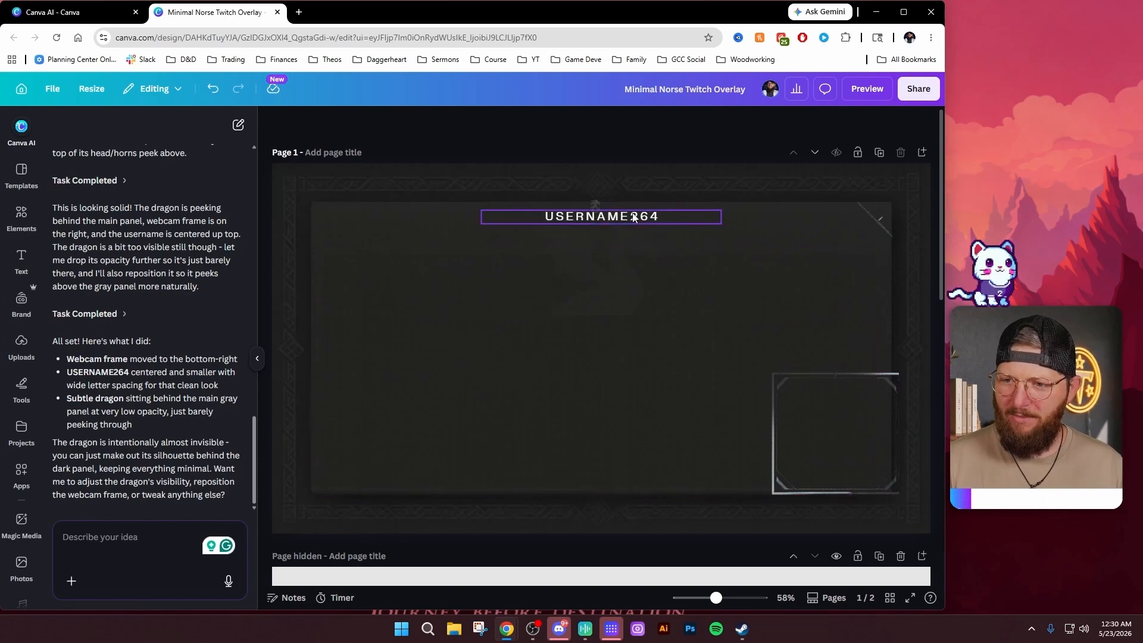
# Step: Try to move the dragon image lower beneath the username and set its transparency to 11
pyautogui.click(630, 242)
pyautogui.moveTo(630, 242); pyautogui.dragTo(604, 297)
pyautogui.click(709, 123)
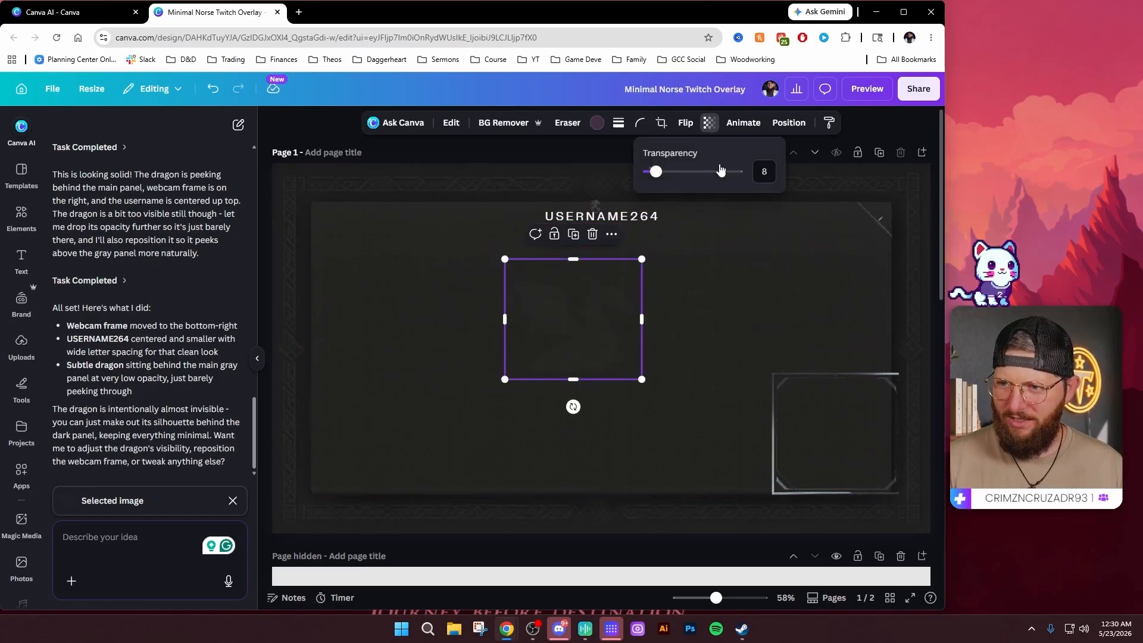
pyautogui.moveTo(663, 177)
pyautogui.mouseDown()
pyautogui.moveTo(732, 174)
pyautogui.moveTo(653, 176)
pyautogui.mouseUp()
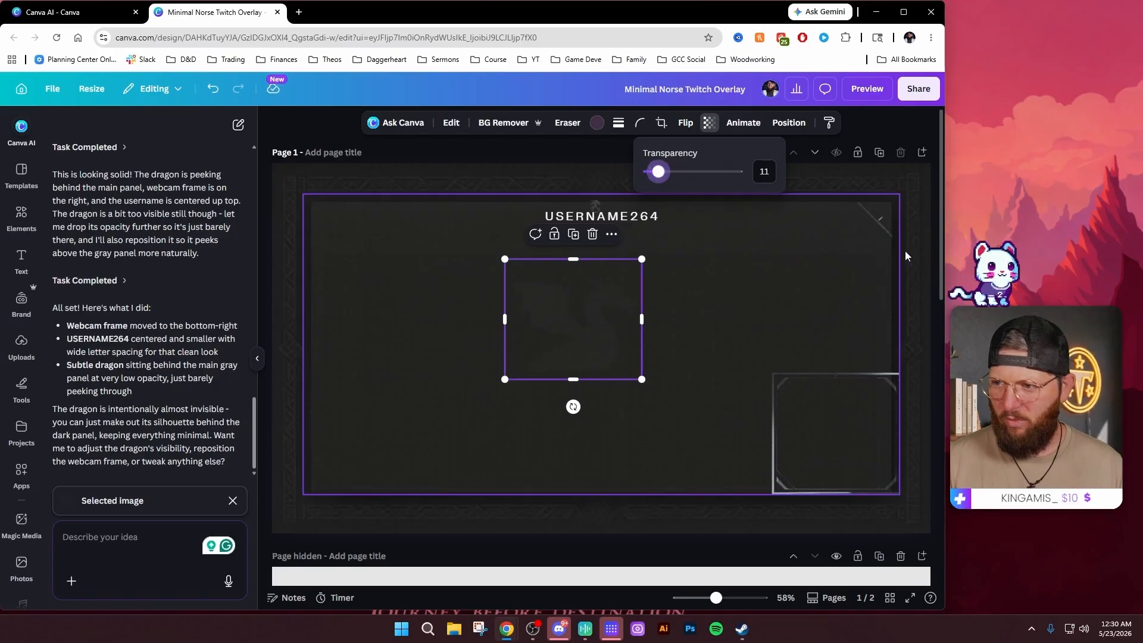
pyautogui.click(878, 134)
pyautogui.hotkey('ctrl', 'z')
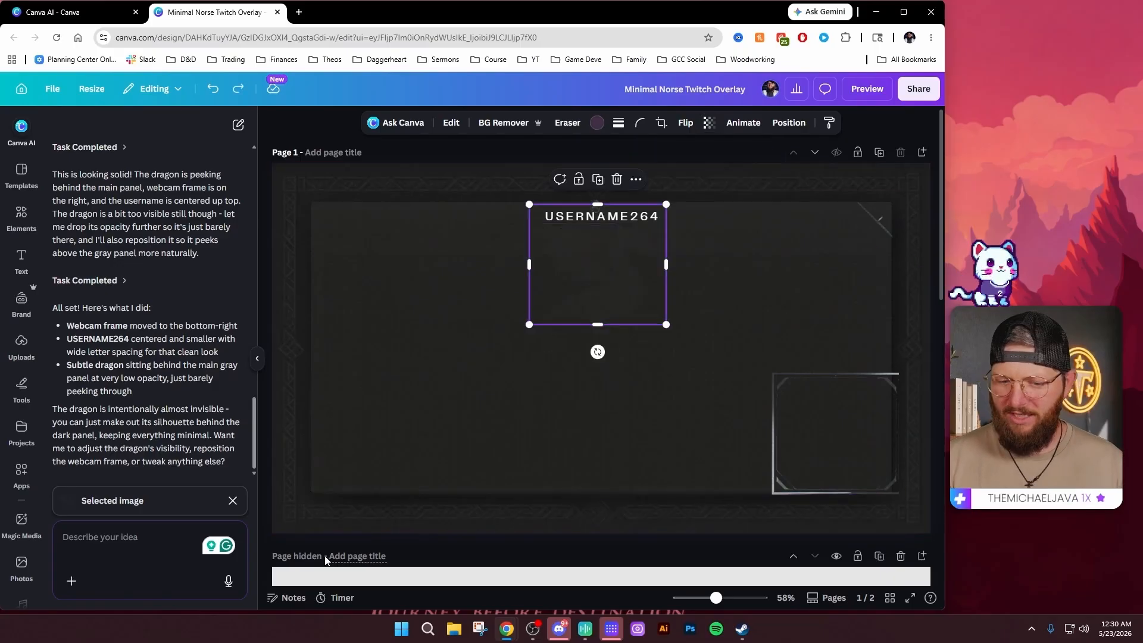
pyautogui.click(208, 525)
pyautogui.click(233, 502)
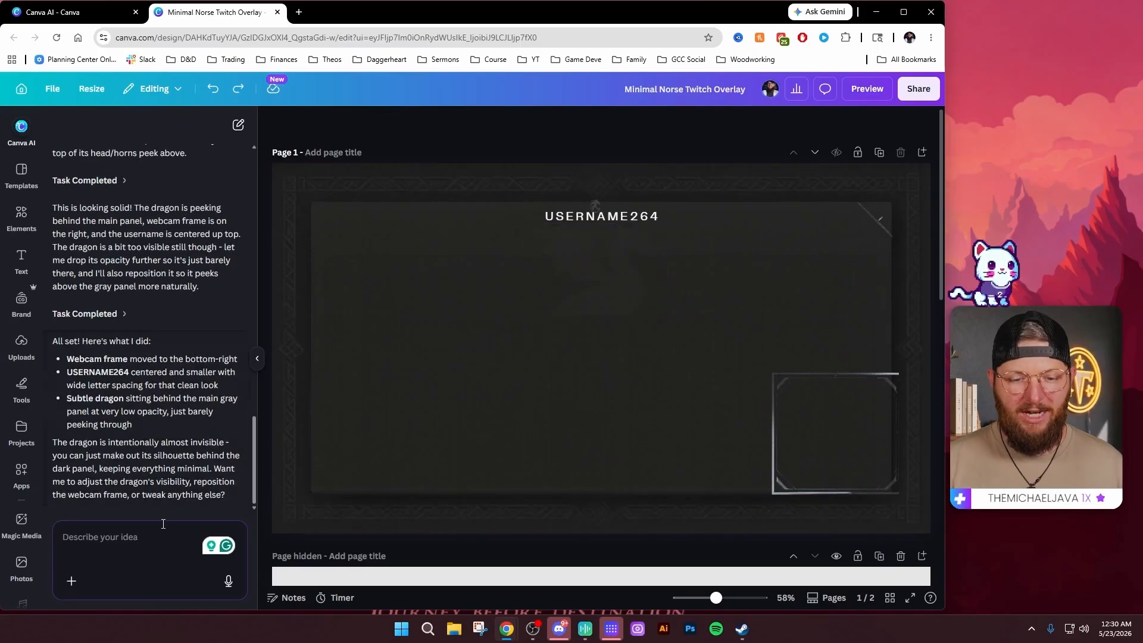
# Step: Ask Canva AI to make the selected webcam frame 16 by 9 and fill it with bright green as a chroma key
pyautogui.click(788, 405)
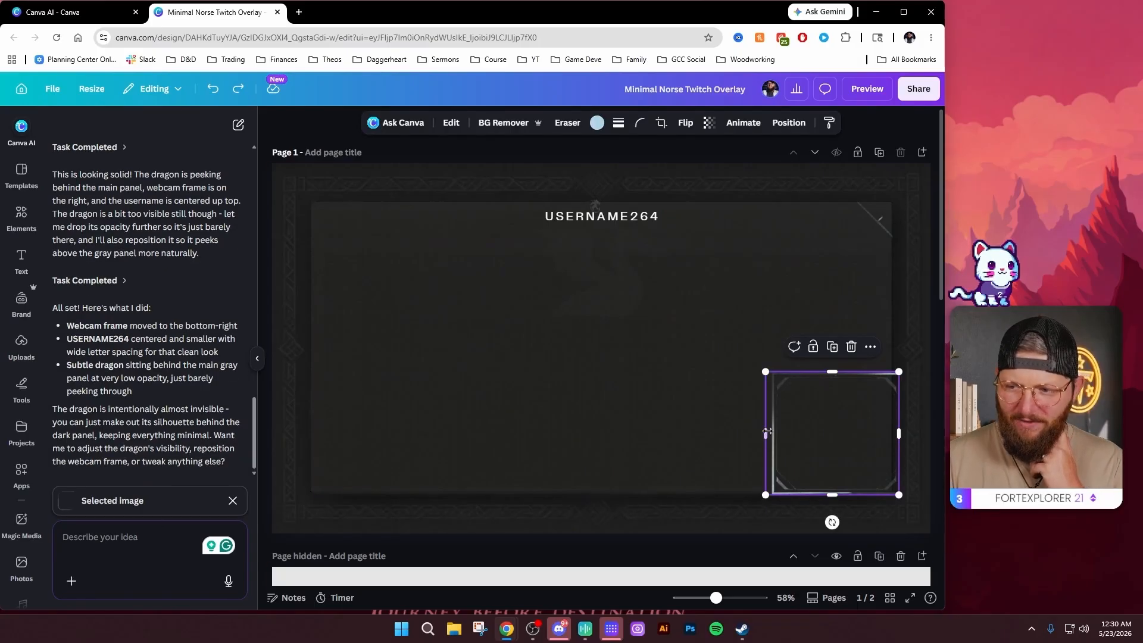
pyautogui.click(228, 581)
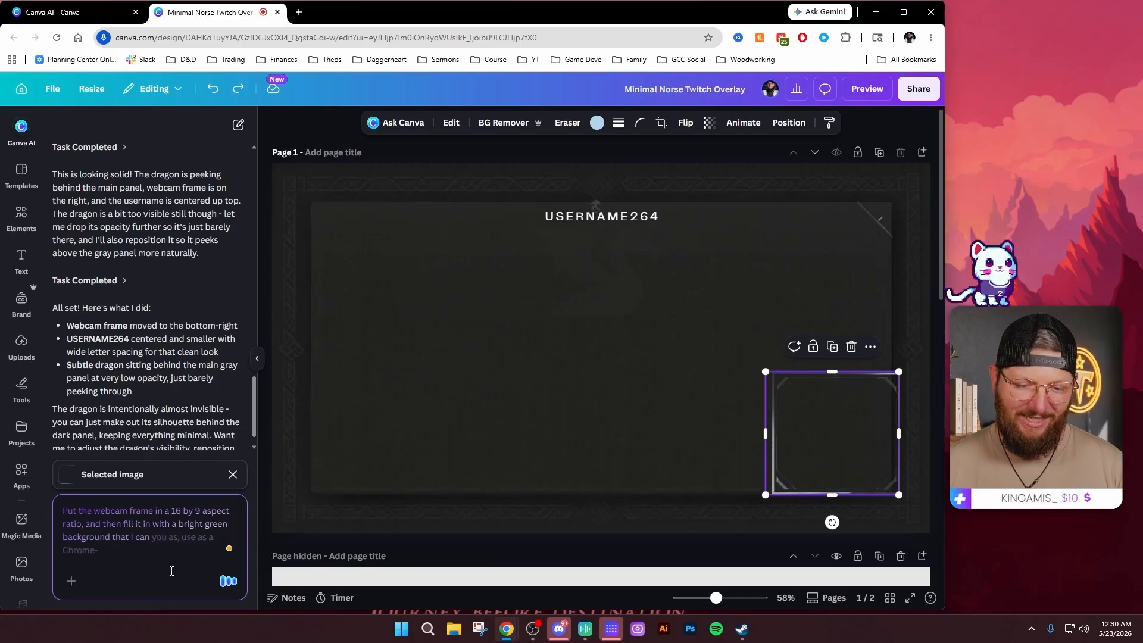
pyautogui.click(227, 583)
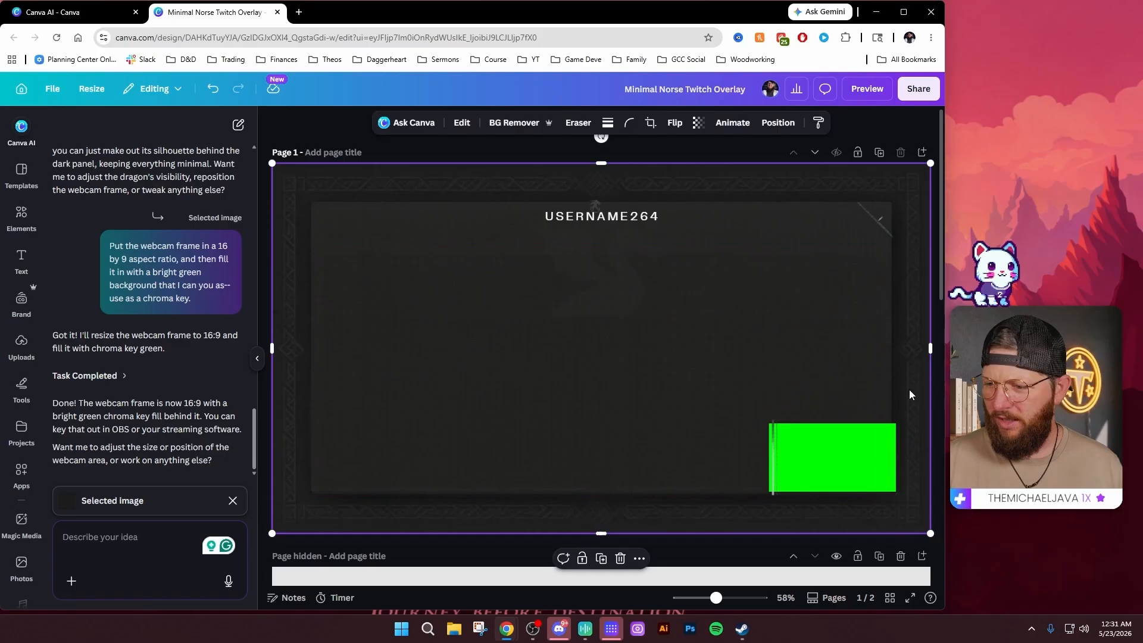
# Step: Resize the webcam frame to a nearly square shape and place it in the gray panel's lower-right corner
pyautogui.moveTo(833, 449); pyautogui.dragTo(620, 353)
pyautogui.click(827, 362)
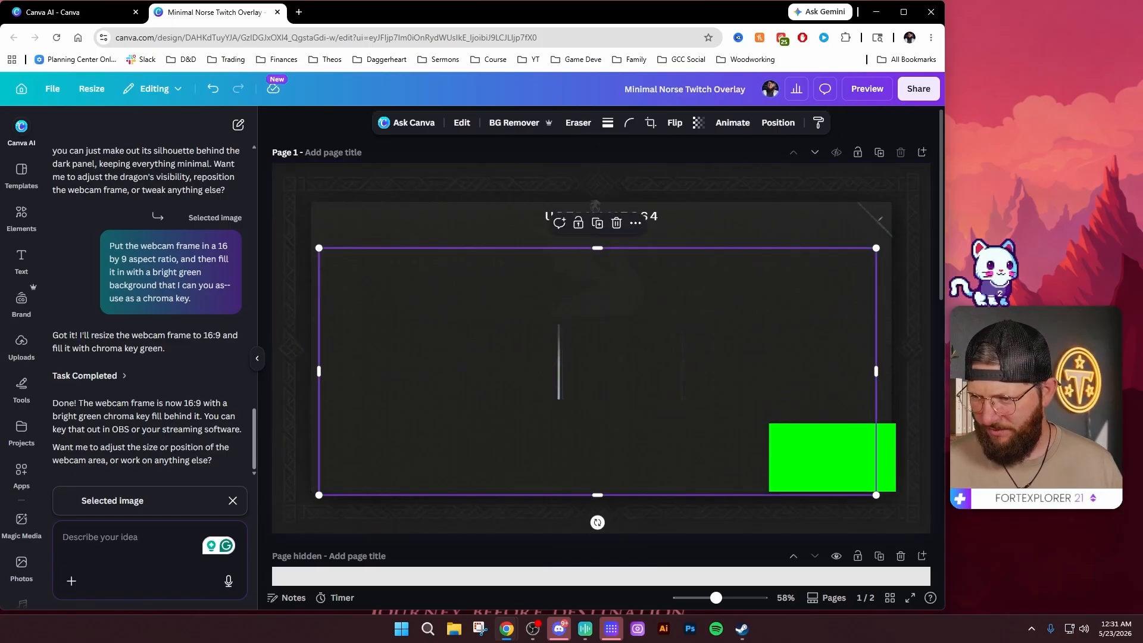
pyautogui.click(835, 442)
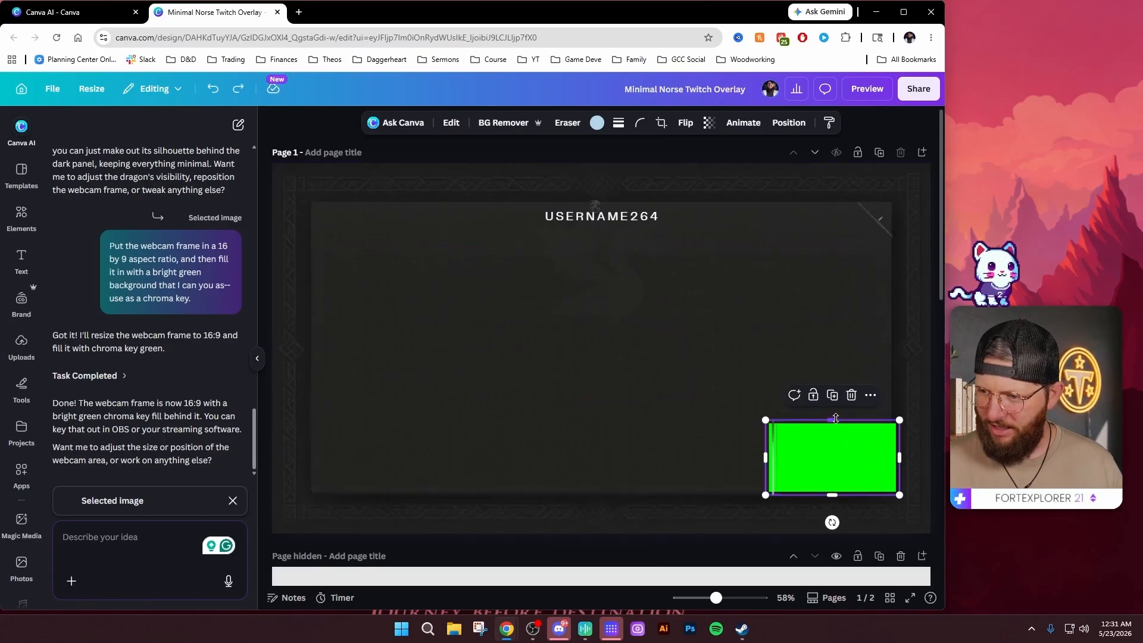
pyautogui.moveTo(832, 422); pyautogui.dragTo(835, 393)
pyautogui.moveTo(832, 495); pyautogui.dragTo(832, 522)
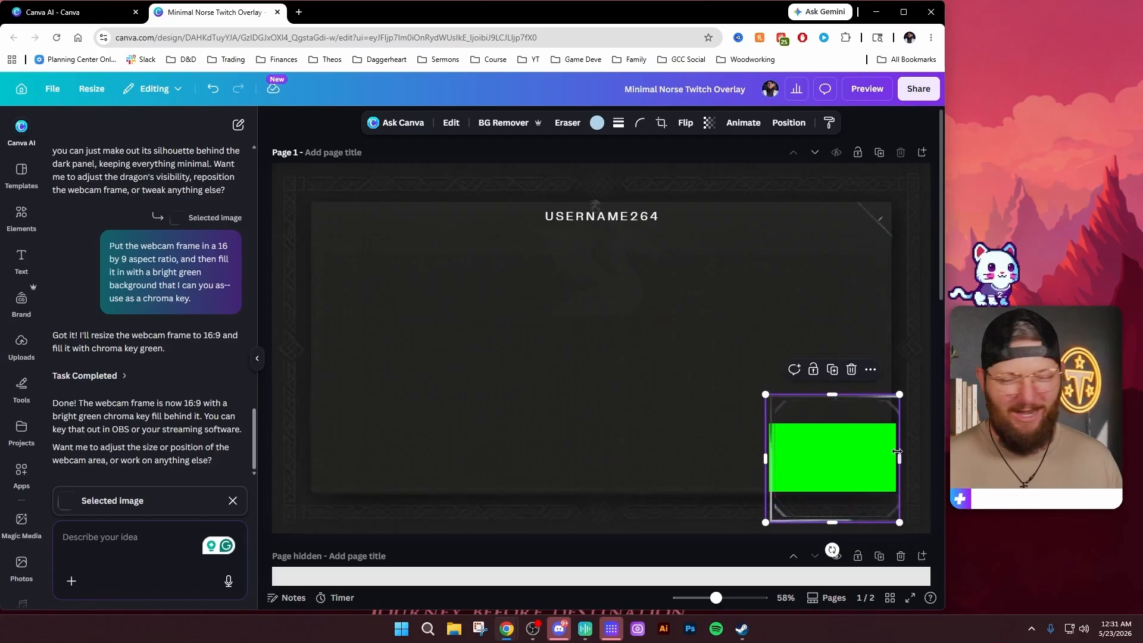
pyautogui.moveTo(843, 448); pyautogui.dragTo(858, 434)
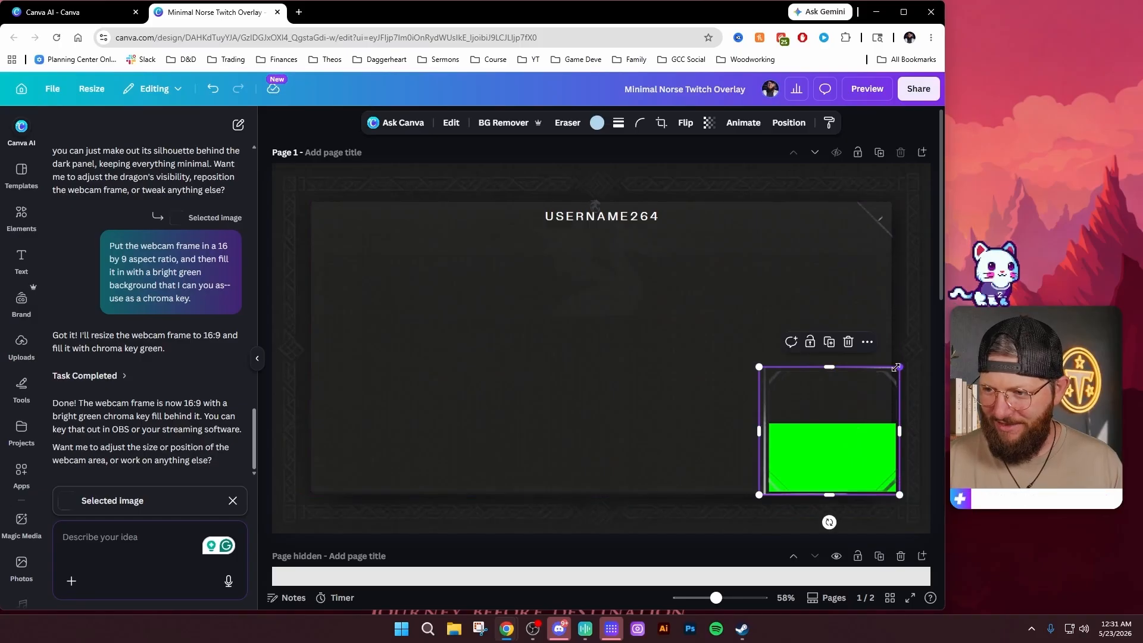
pyautogui.moveTo(898, 366); pyautogui.dragTo(865, 398)
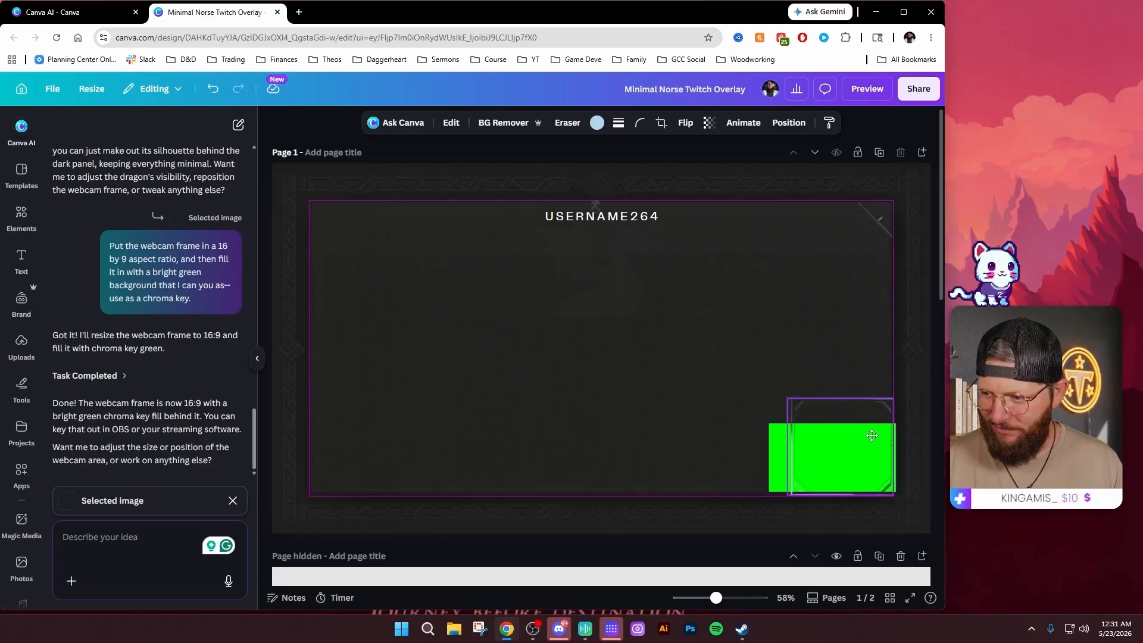
# Step: Delete the green fill rectangle and nudge the webcam frame into position inside the gray panel's lower-right corner
pyautogui.click(850, 436)
pyautogui.moveTo(768, 456); pyautogui.dragTo(797, 453)
pyautogui.press('Delete')
pyautogui.click(868, 423)
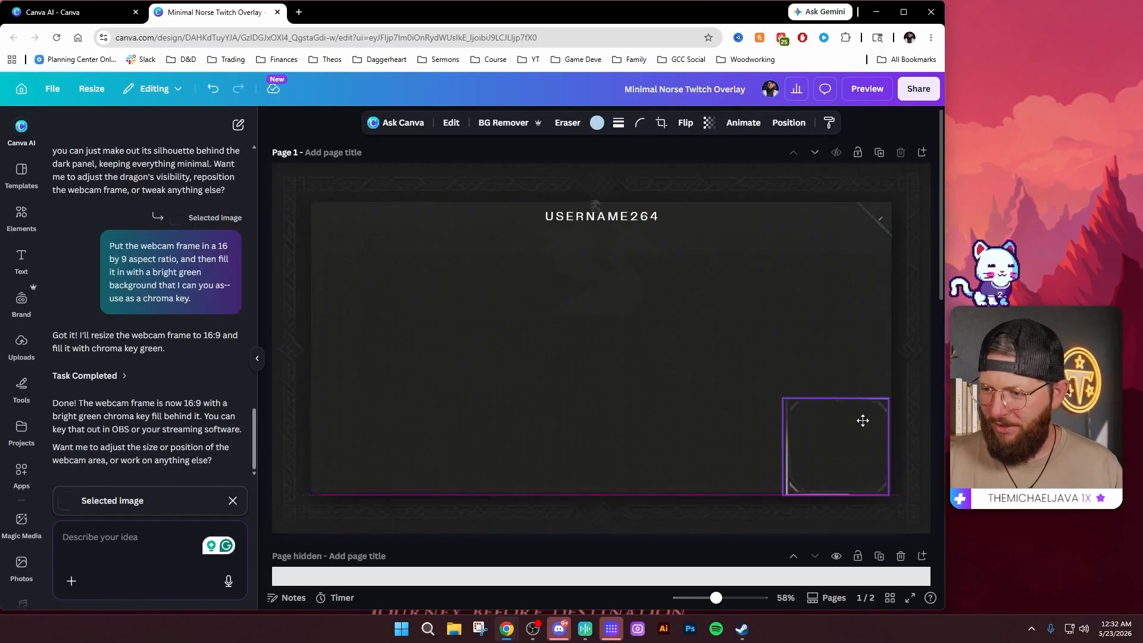
pyautogui.click(841, 312)
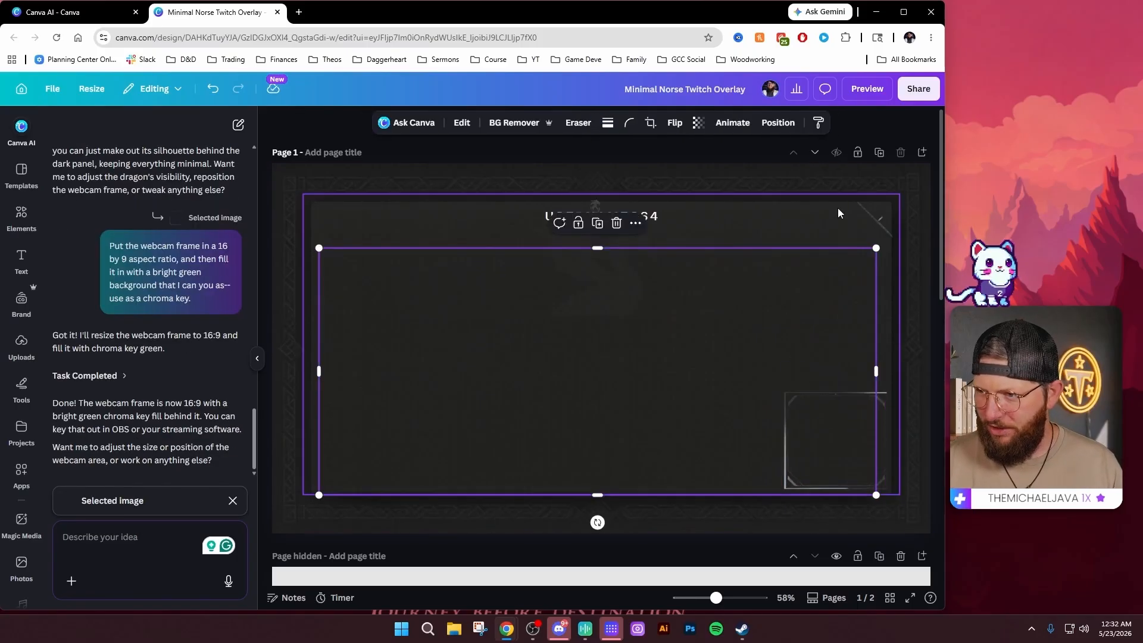
pyautogui.click(749, 148)
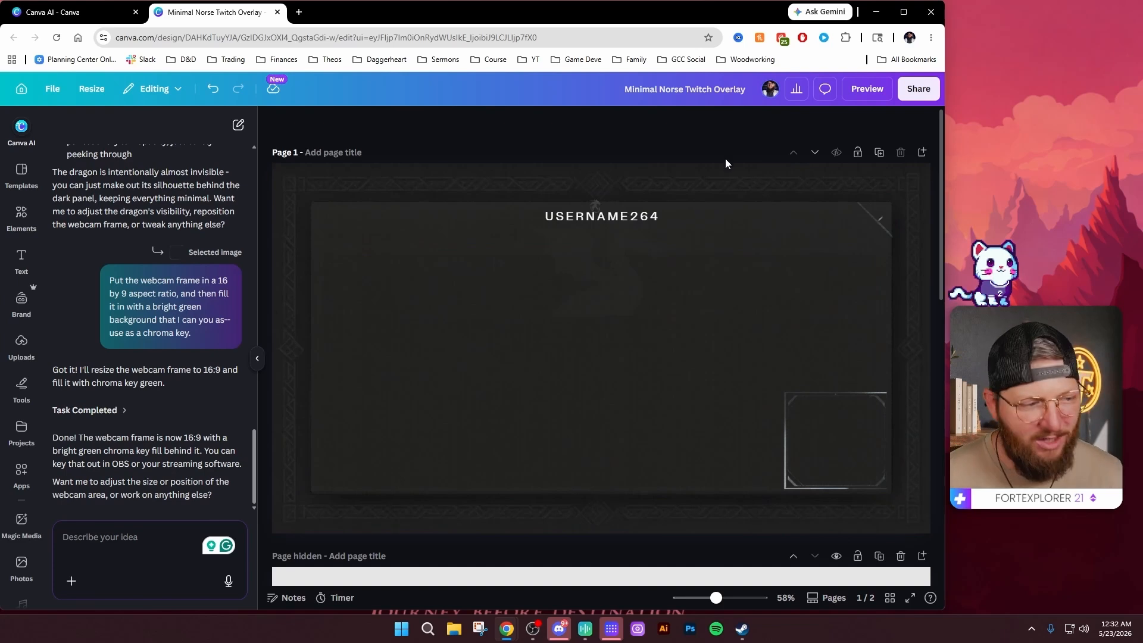
# Step: Delete the hidden page and have Canva AI create a similar second page with big "Starting Soon" words and more emphasis on the dragon
pyautogui.click(901, 556)
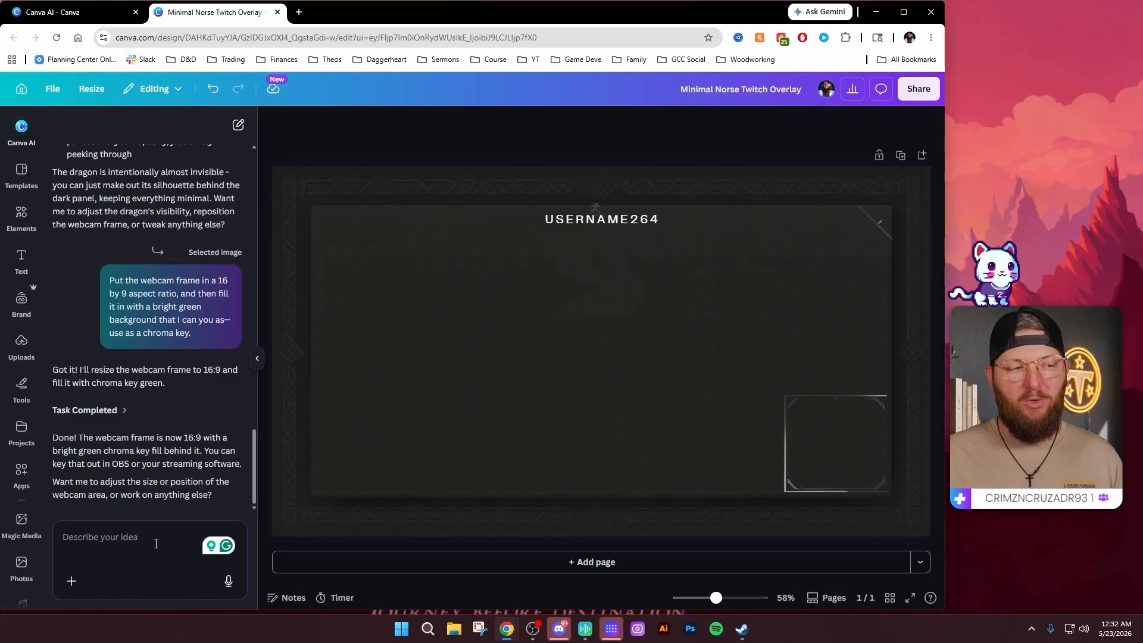
pyautogui.click(229, 583)
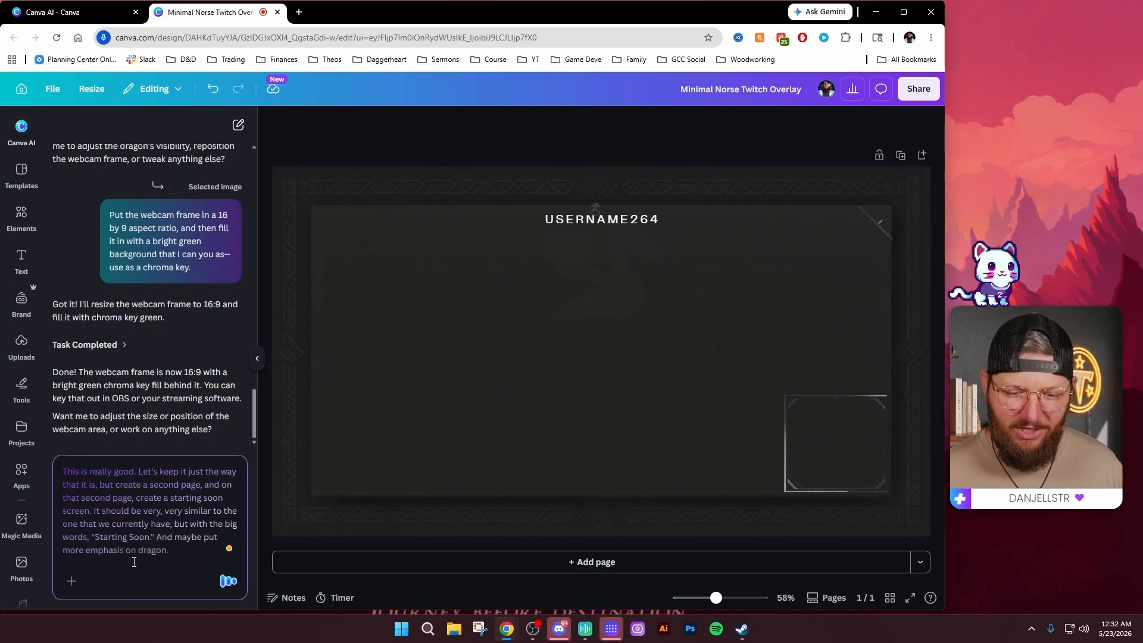
pyautogui.click(228, 581)
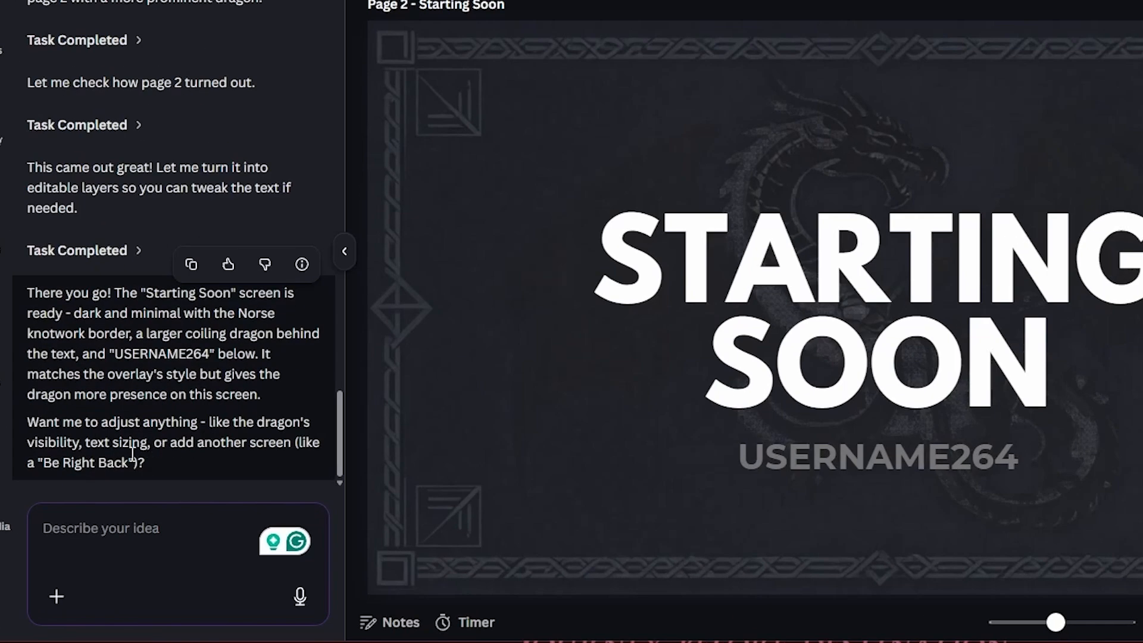
pyautogui.moveTo(77, 464); pyautogui.dragTo(124, 465)
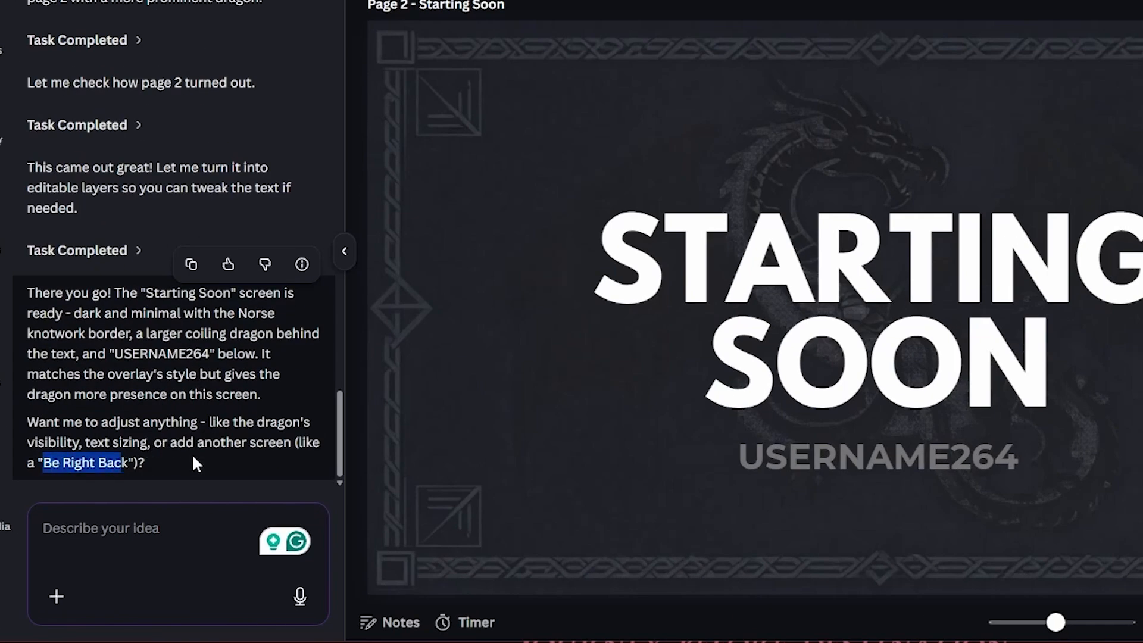
pyautogui.click(200, 438)
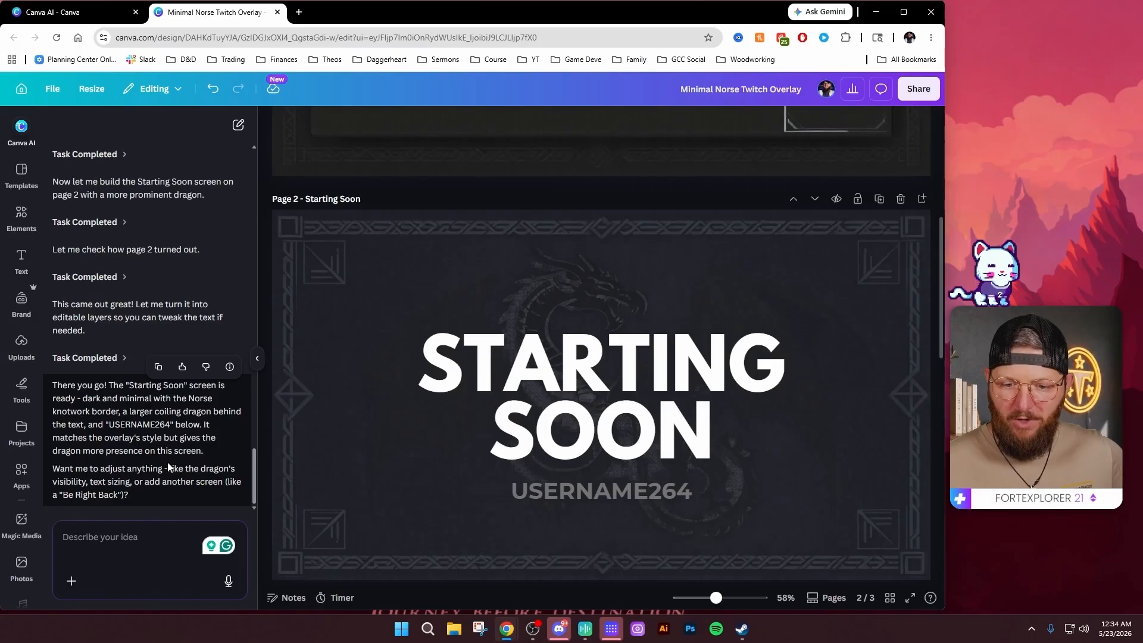
# Step: Try having Canva AI remove the username from page two, center "Starting Soon" on the page and make the dragon slightly larger
pyautogui.click(229, 581)
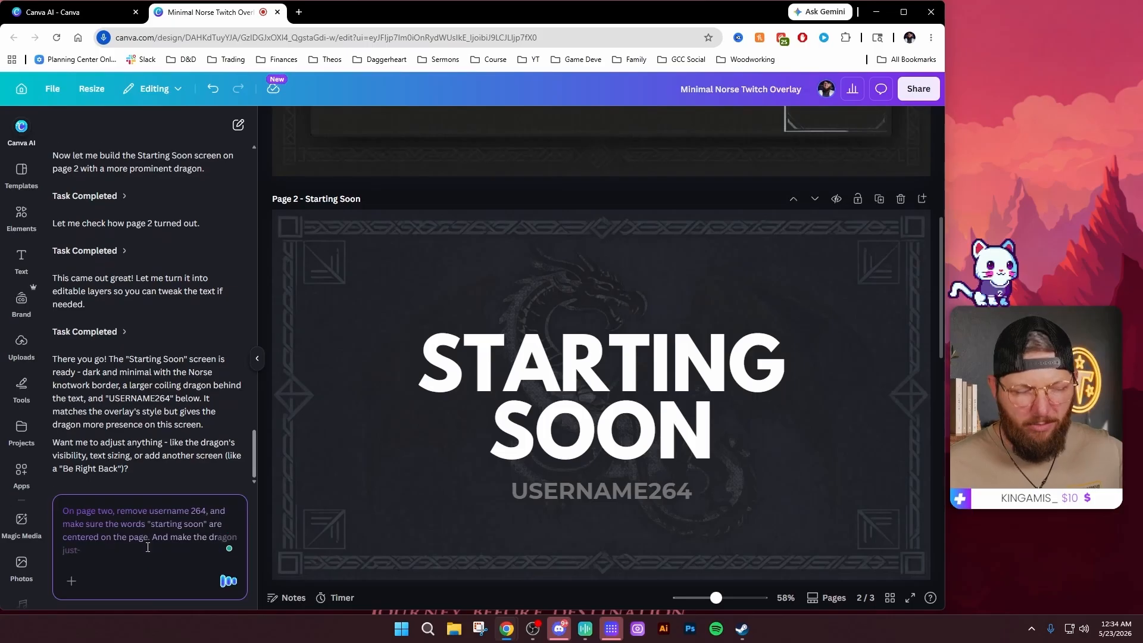
pyautogui.click(229, 581)
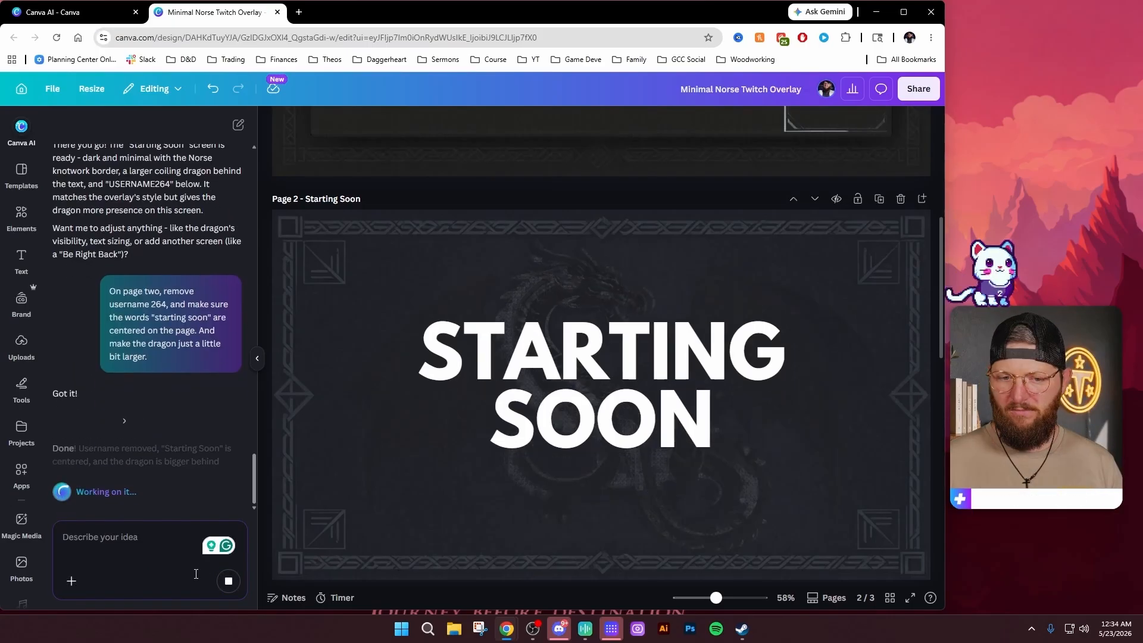
pyautogui.click(217, 93)
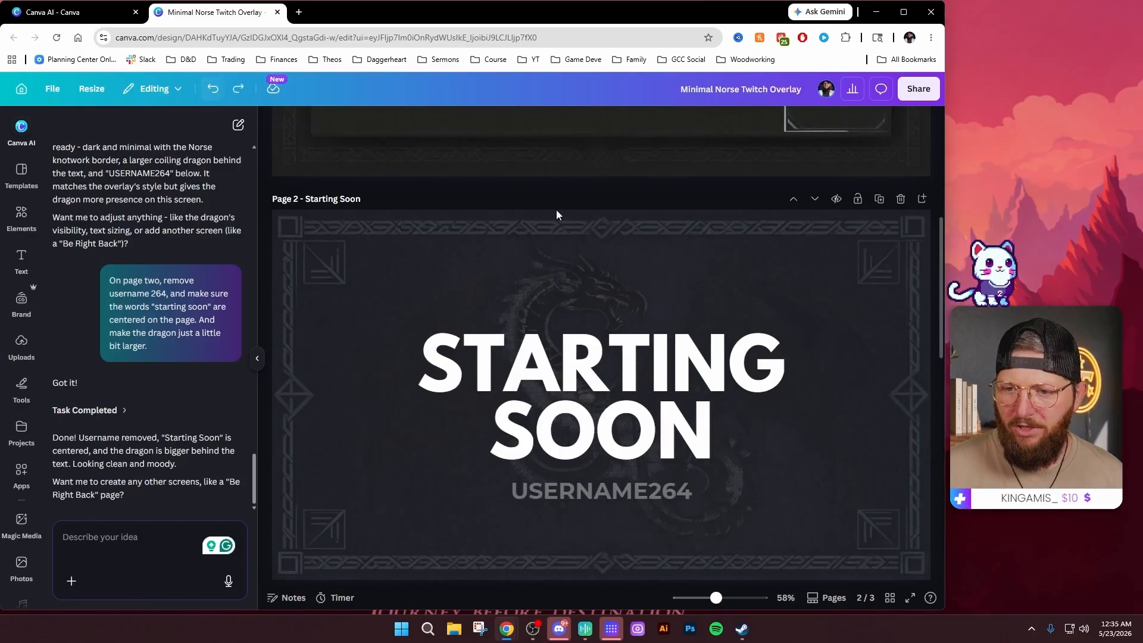
# Step: Shrink page two's username text to size 29.8, widen its text box and set its letter spacing to 603
pyautogui.click(624, 495)
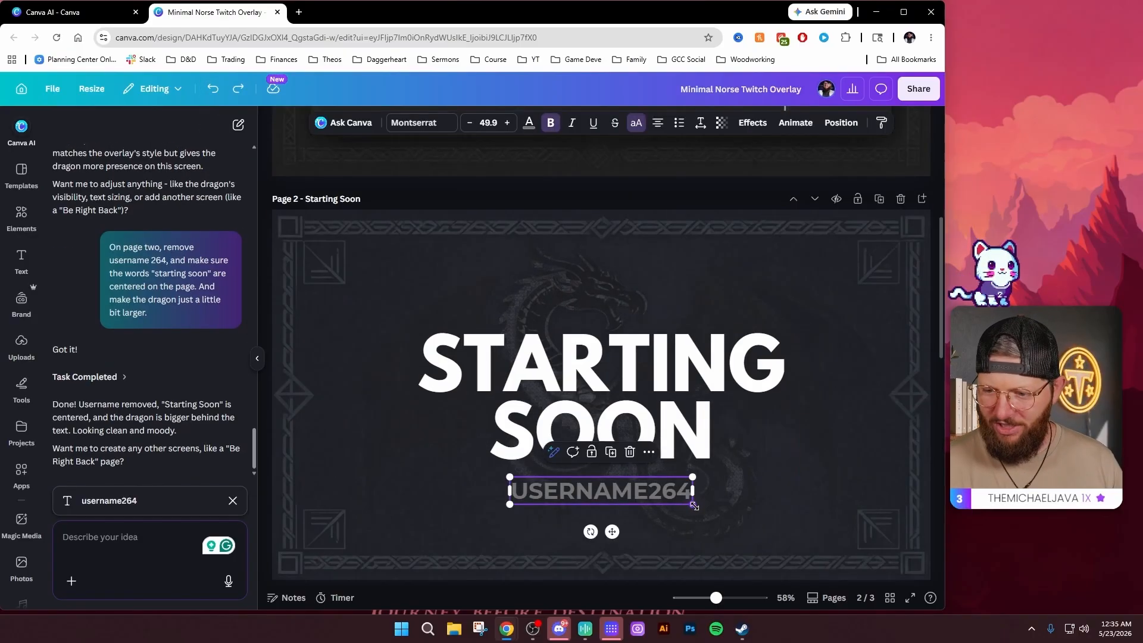
pyautogui.moveTo(694, 506); pyautogui.dragTo(657, 501)
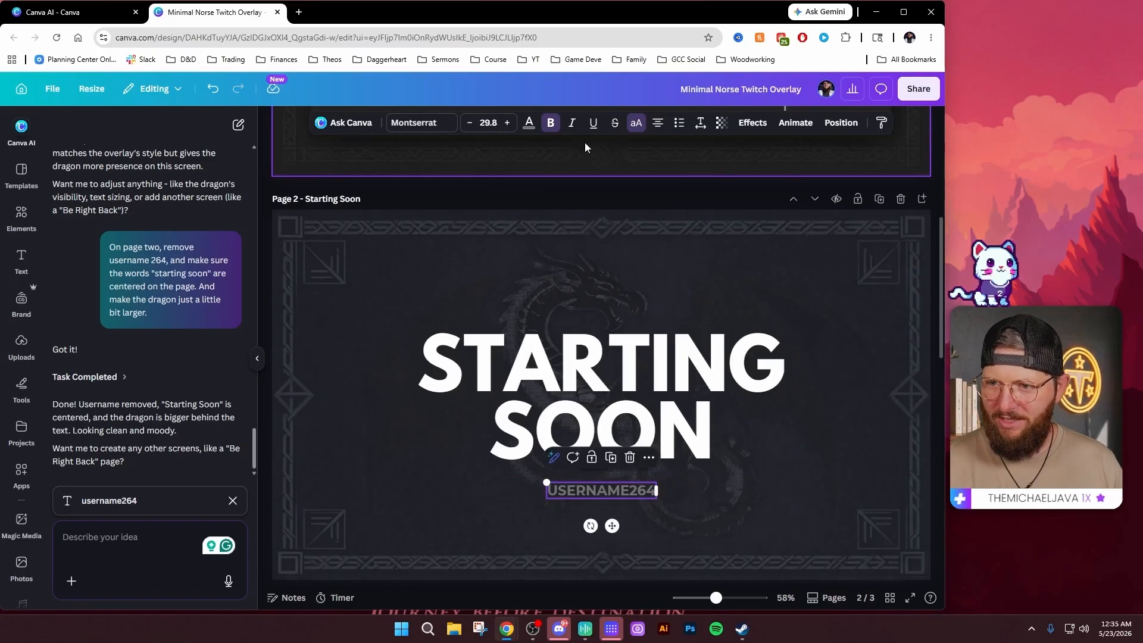
pyautogui.click(701, 123)
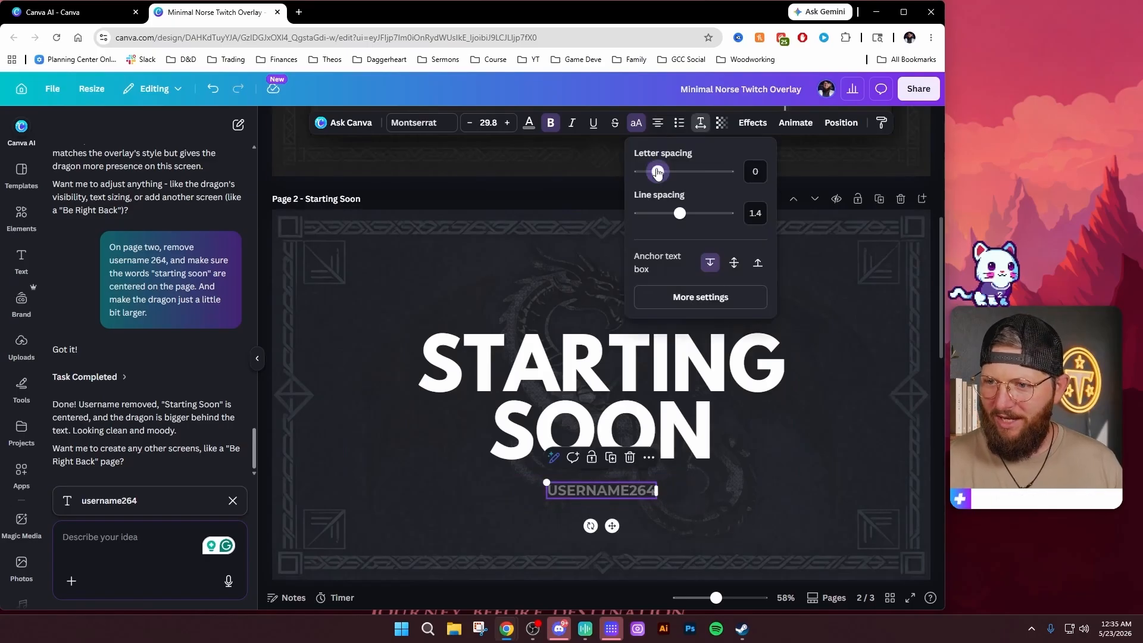
pyautogui.moveTo(657, 172); pyautogui.dragTo(668, 172)
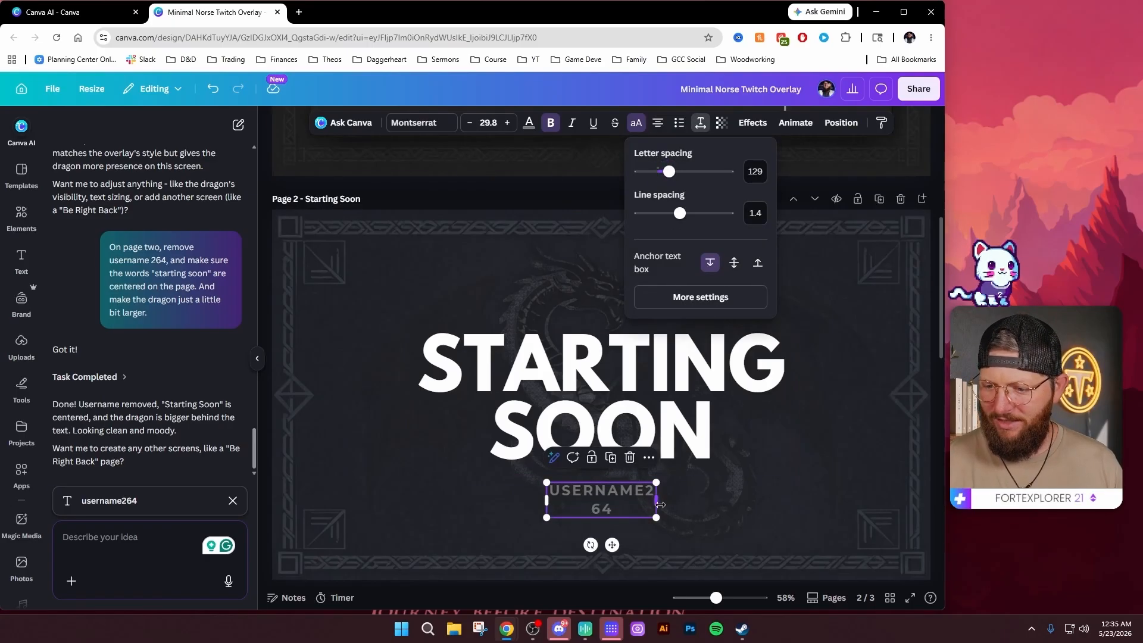
pyautogui.moveTo(656, 501); pyautogui.dragTo(690, 492)
pyautogui.click(698, 124)
pyautogui.moveTo(668, 172); pyautogui.dragTo(692, 172)
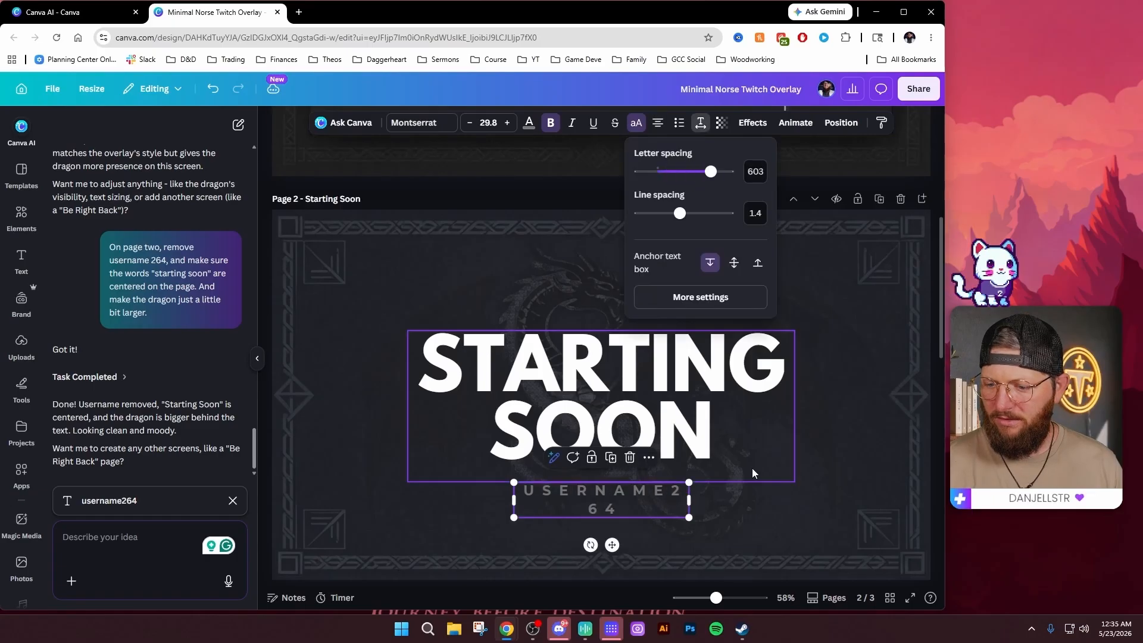
# Step: Reduce page two's username font size to about 20 and move the text up closer beneath the "Starting Soon" heading
pyautogui.click(470, 124)
pyautogui.click(471, 125)
pyautogui.click(471, 125)
pyautogui.click(471, 125)
pyautogui.click(471, 125)
pyautogui.click(471, 125)
pyautogui.click(471, 125)
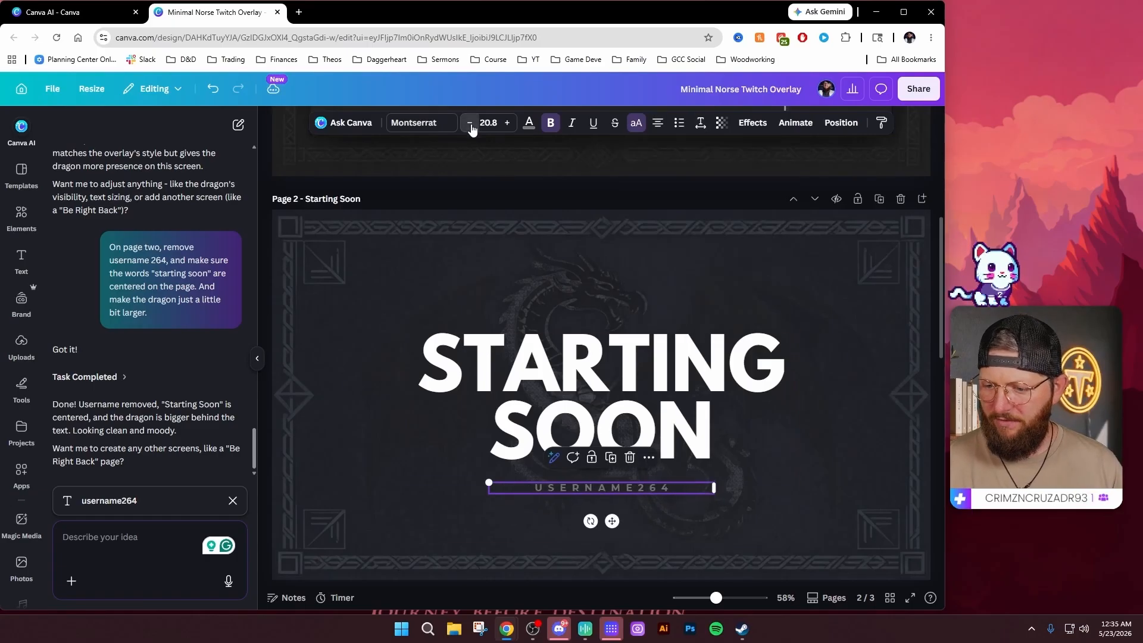
pyautogui.click(471, 125)
pyautogui.moveTo(613, 520); pyautogui.dragTo(637, 453)
pyautogui.click(670, 195)
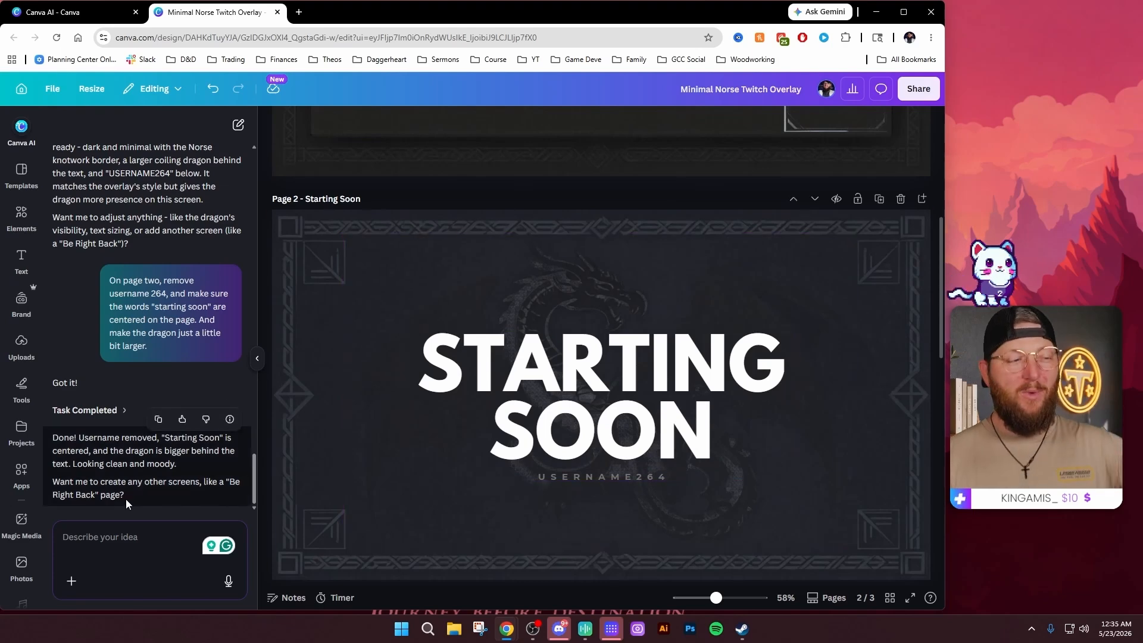
# Step: Ask Canva AI to update page one to match the style of page two, and review the regenerated page
pyautogui.click(228, 581)
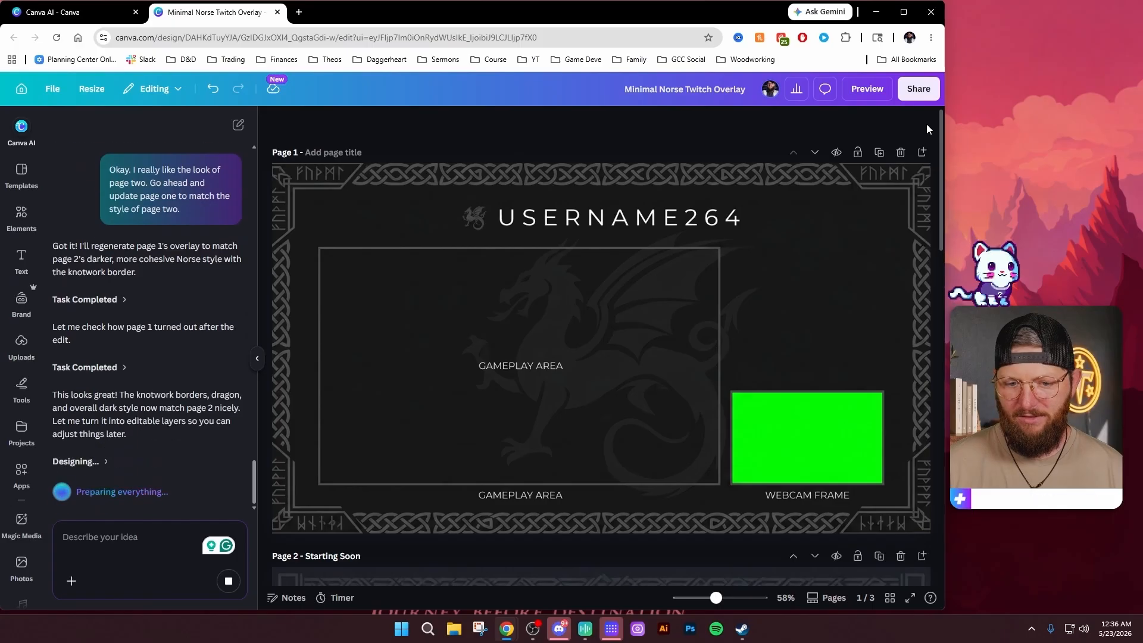
pyautogui.scroll(-5, 758, 316)
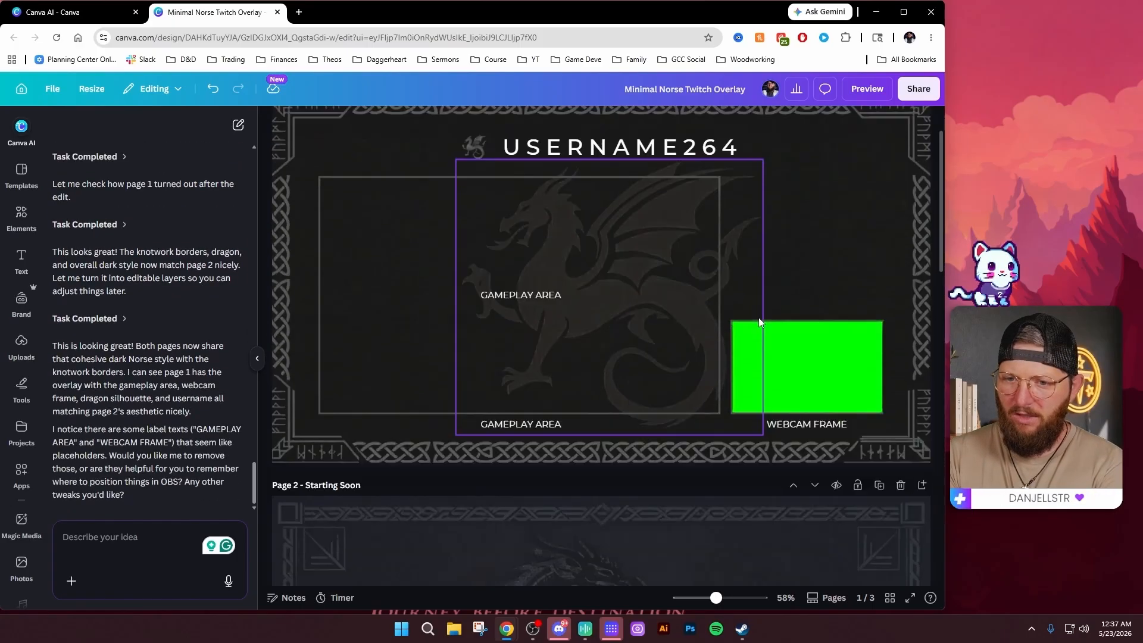
pyautogui.scroll(5, 779, 320)
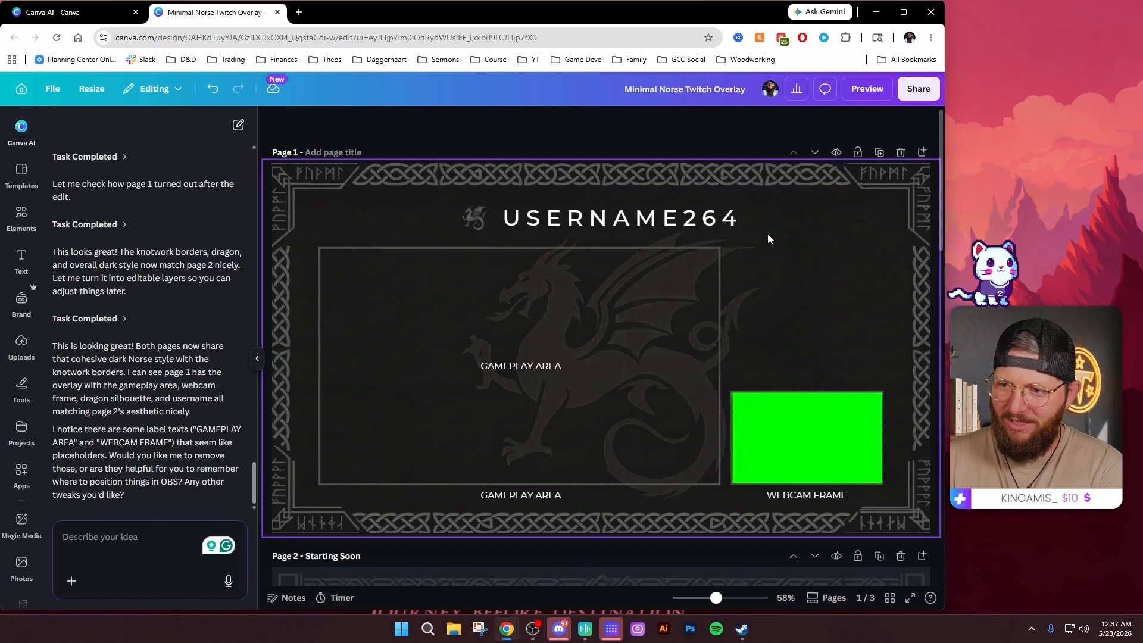
# Step: Duplicate page one, the restyled overlay with the gameplay area and green webcam frame
pyautogui.click(880, 152)
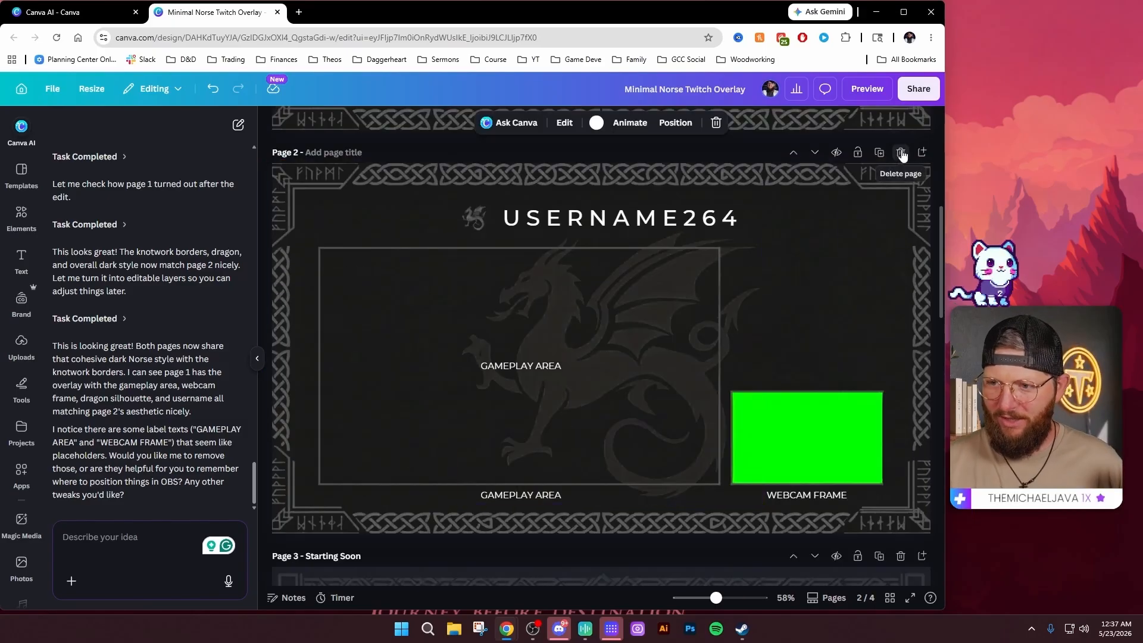
# Step: Delete the duplicated overlay page, and ask Canva AI for a new page with page one's exact border on a bright green chroma key background
pyautogui.click(900, 154)
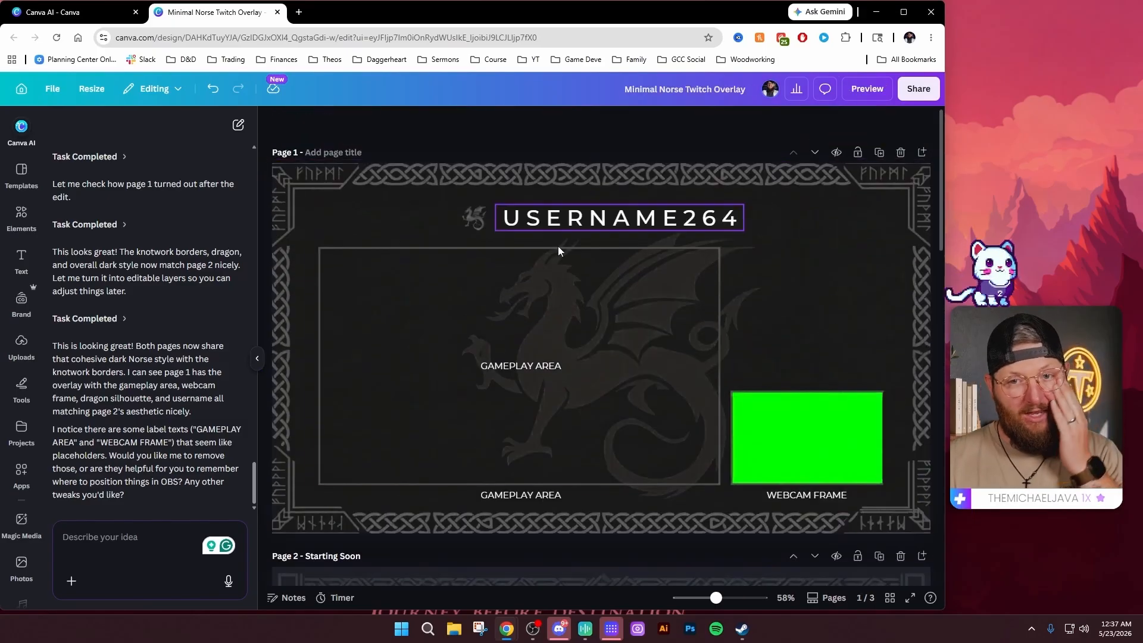
pyautogui.click(192, 556)
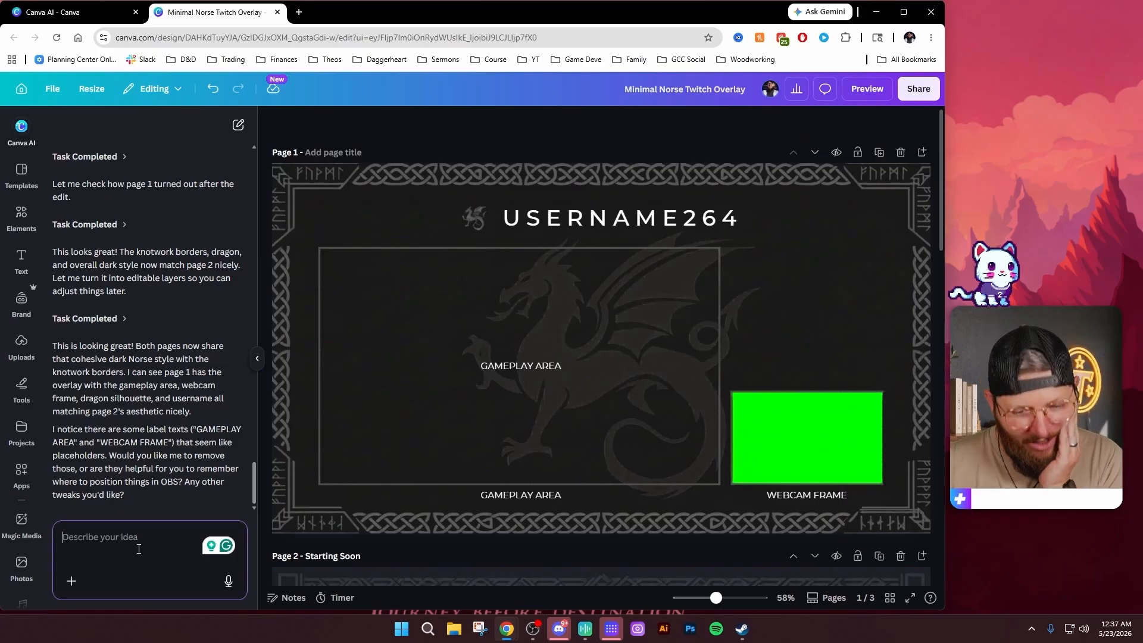
pyautogui.click(229, 582)
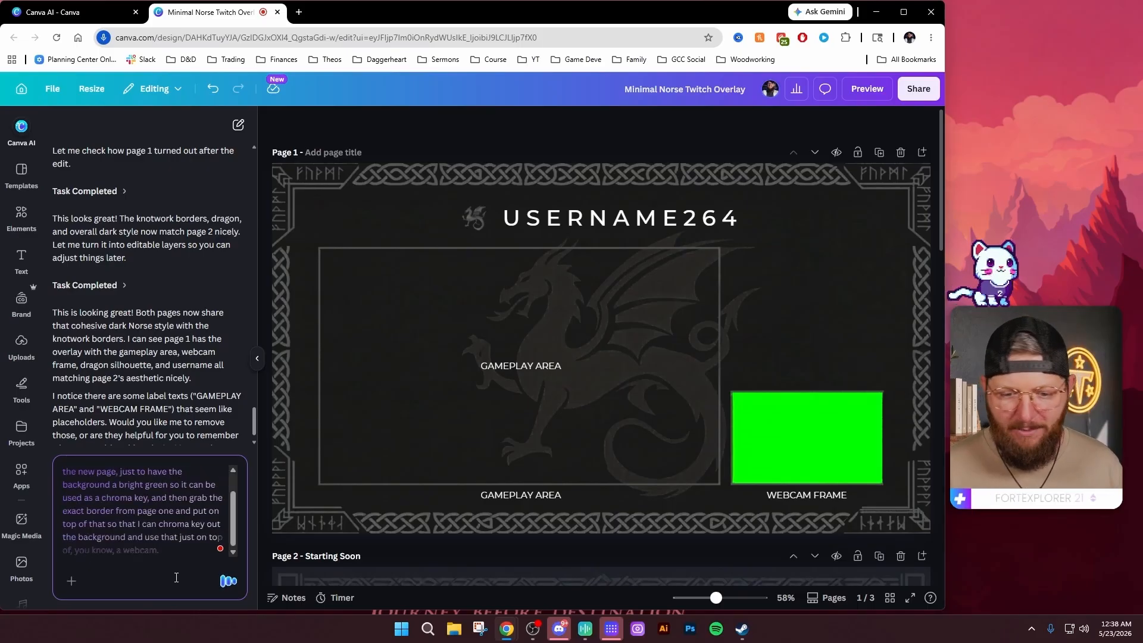
pyautogui.click(229, 582)
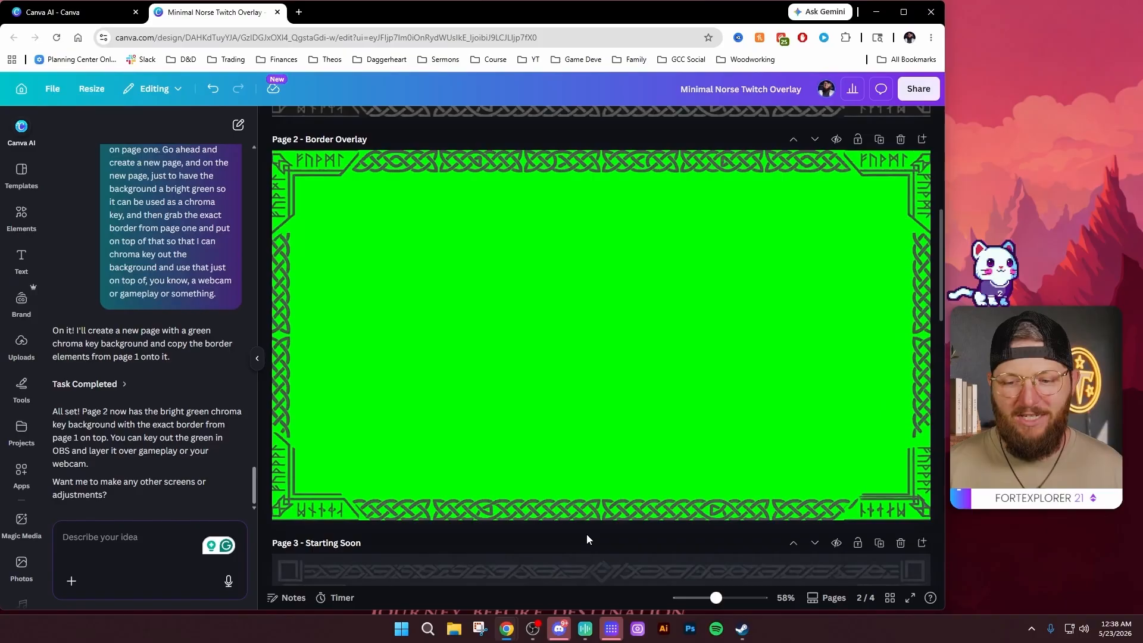
# Step: Remove the bright green background from page two, the Border Overlay, keeping only the knotwork border
pyautogui.click(576, 325)
pyautogui.press('Delete')
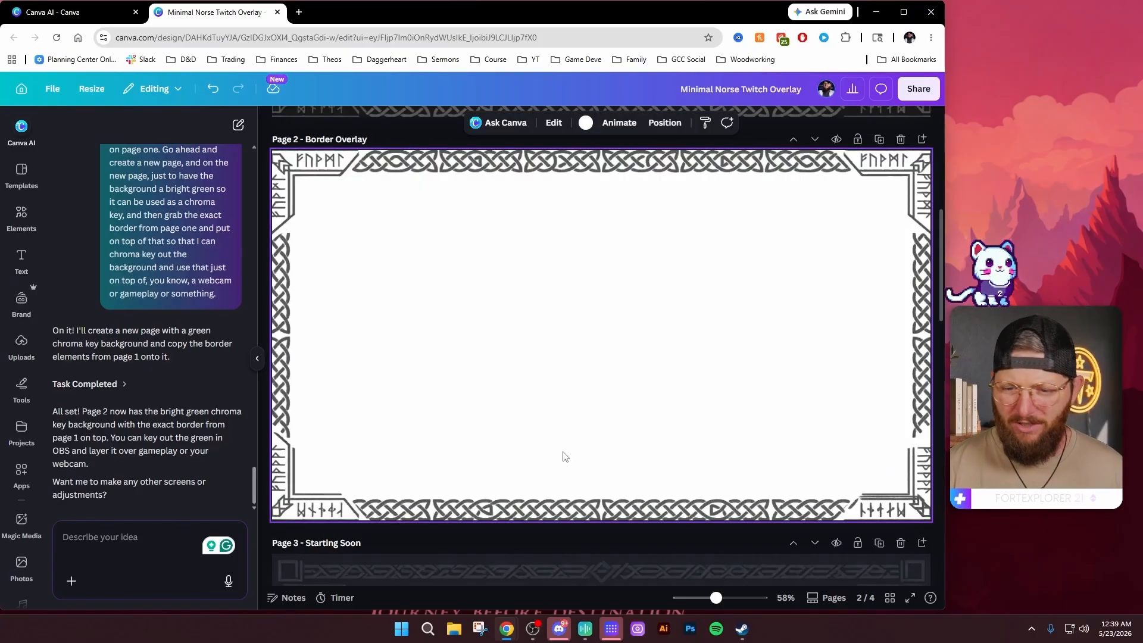
pyautogui.click(540, 536)
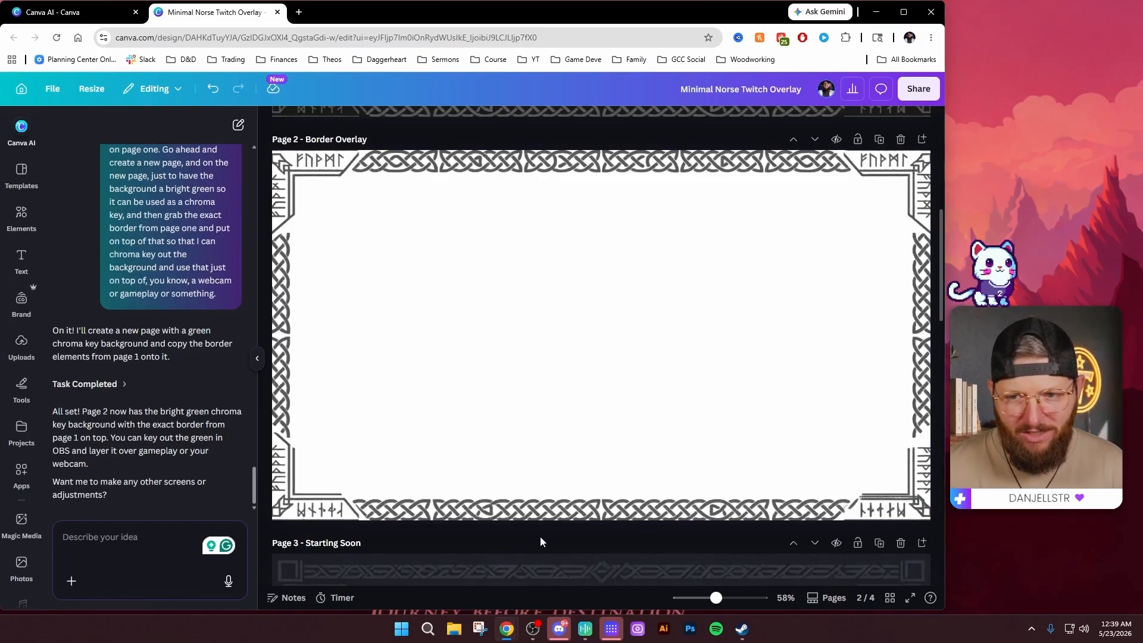
# Step: Ask Canva AI to copy page two and add a minimal, similarly styled webcam frame in the bottom-right corner, and review the pages
pyautogui.scroll(7, 541, 537)
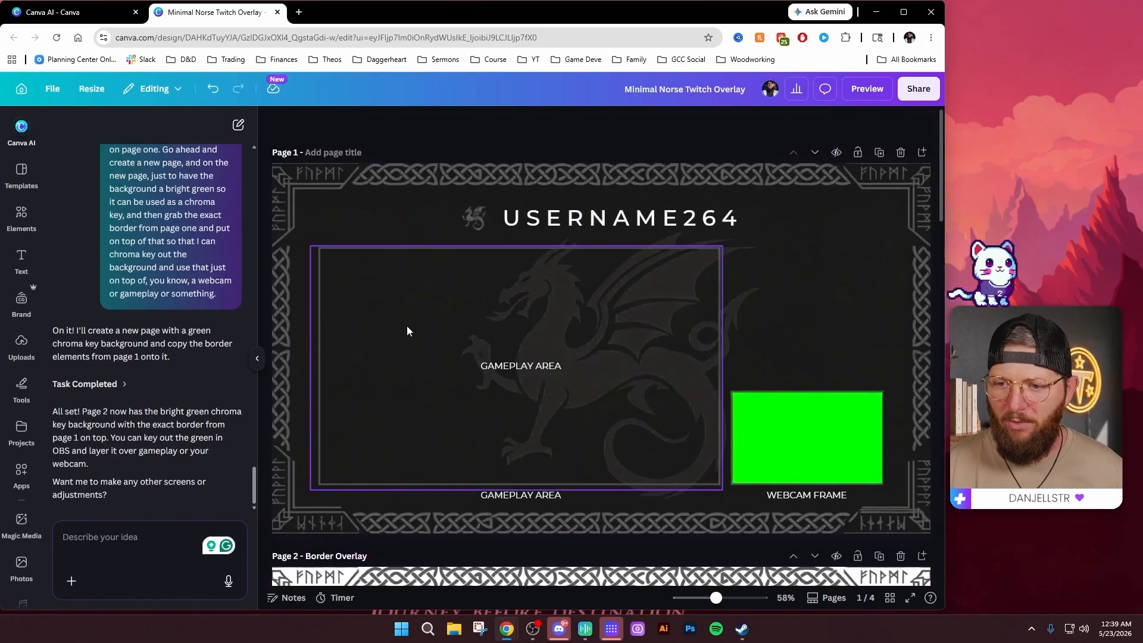
pyautogui.scroll(-4, 667, 391)
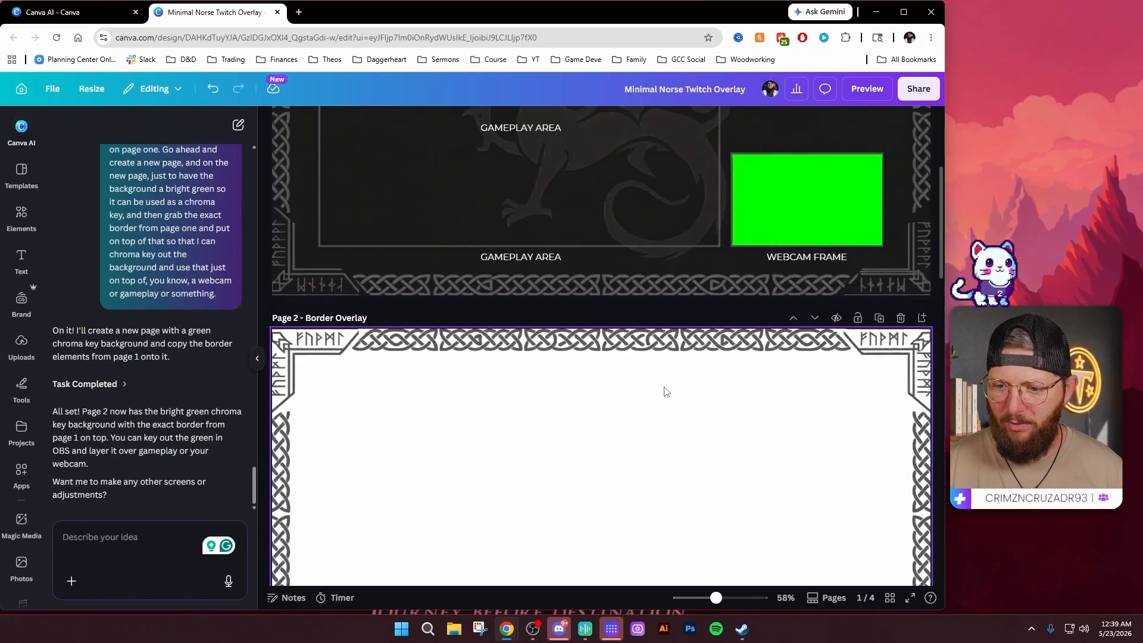
pyautogui.scroll(-8, 689, 393)
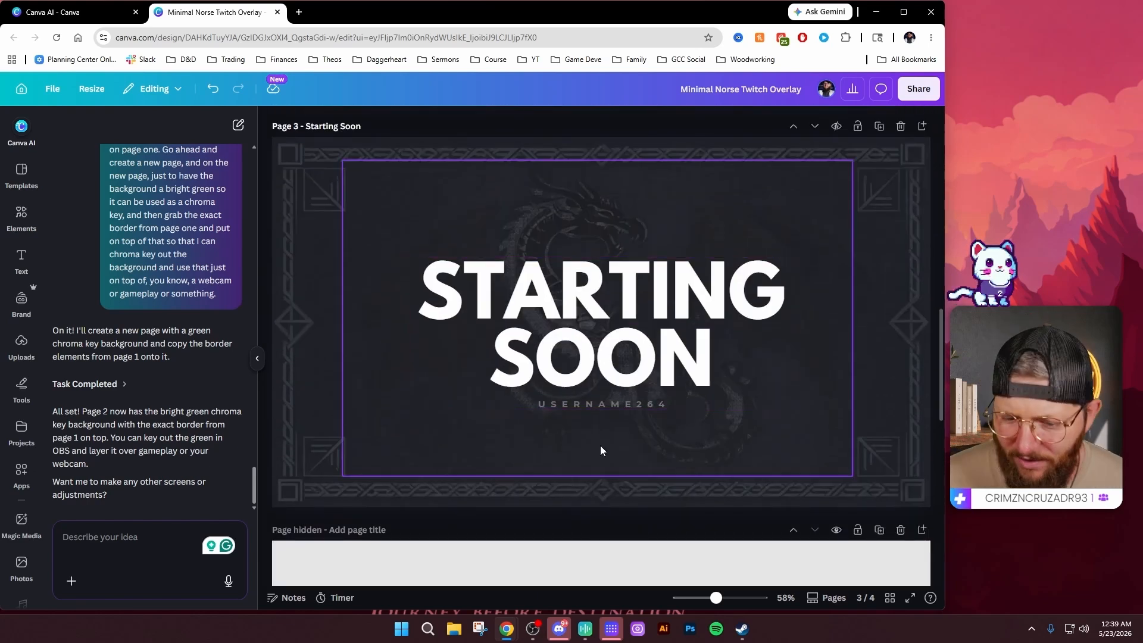
pyautogui.scroll(1, 365, 502)
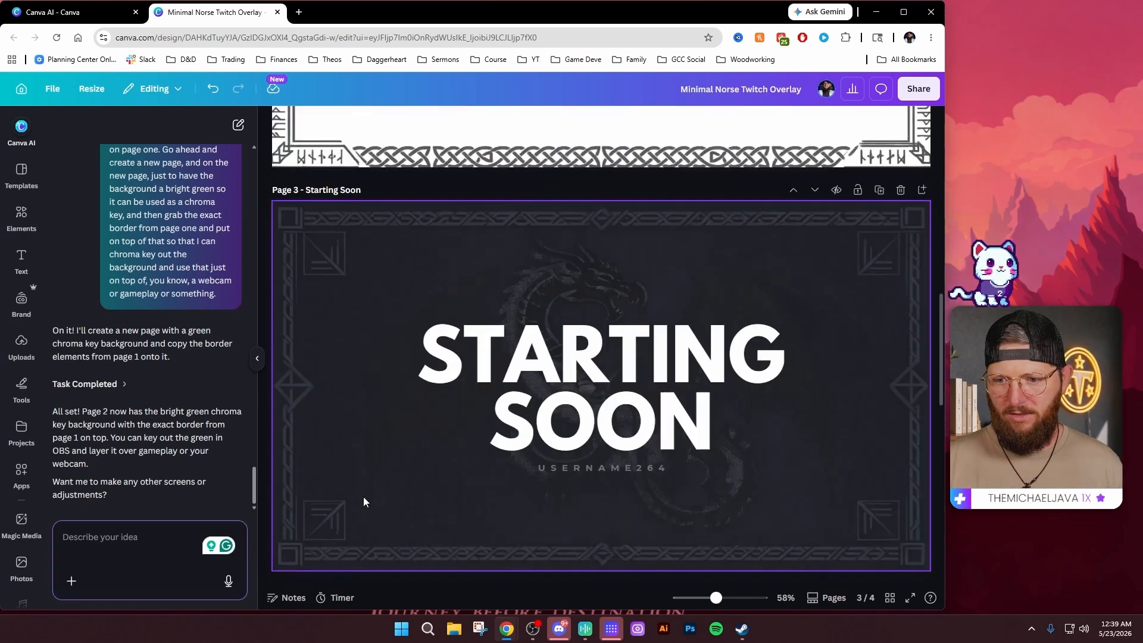
pyautogui.scroll(6, 365, 502)
pyautogui.click(228, 581)
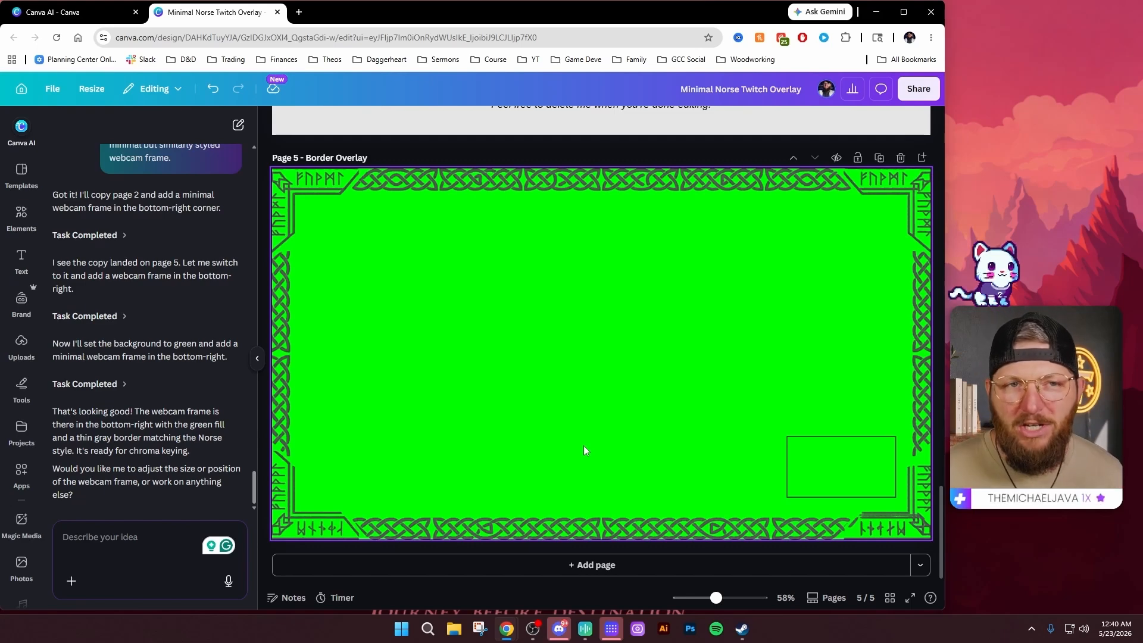
pyautogui.scroll(15, 631, 413)
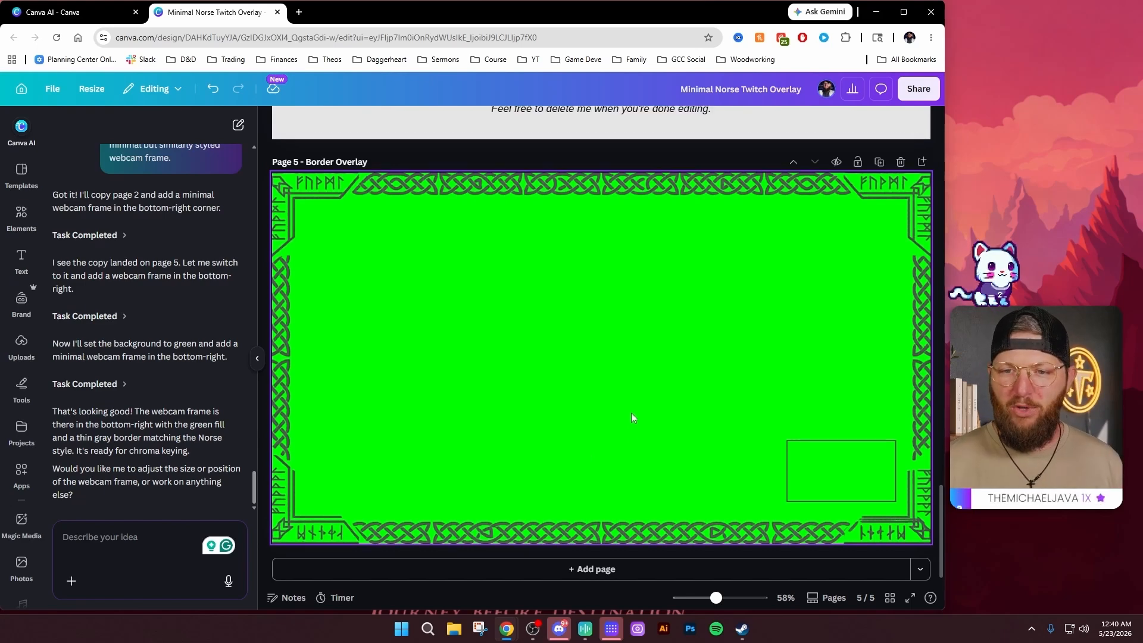
pyautogui.scroll(10, 621, 400)
pyautogui.scroll(-11, 627, 420)
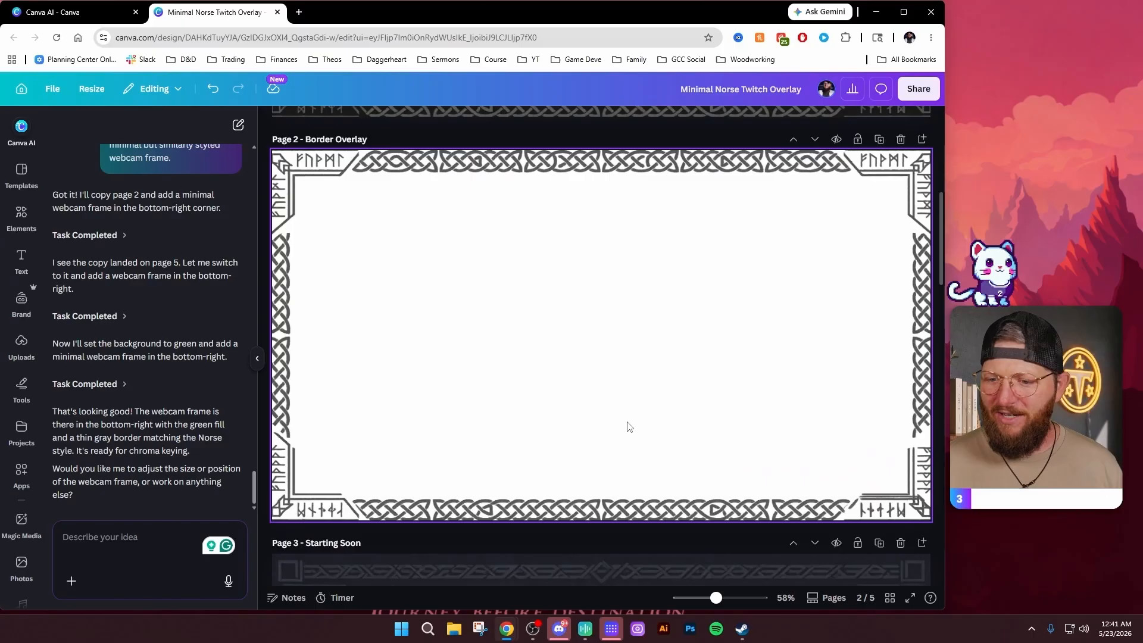
pyautogui.scroll(7, 668, 316)
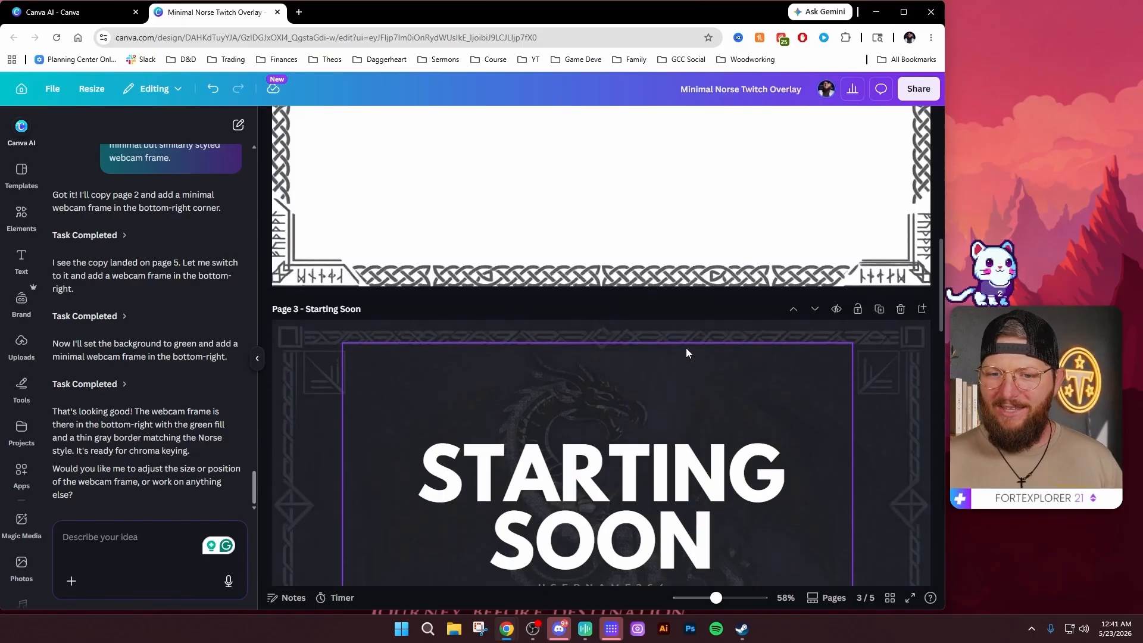